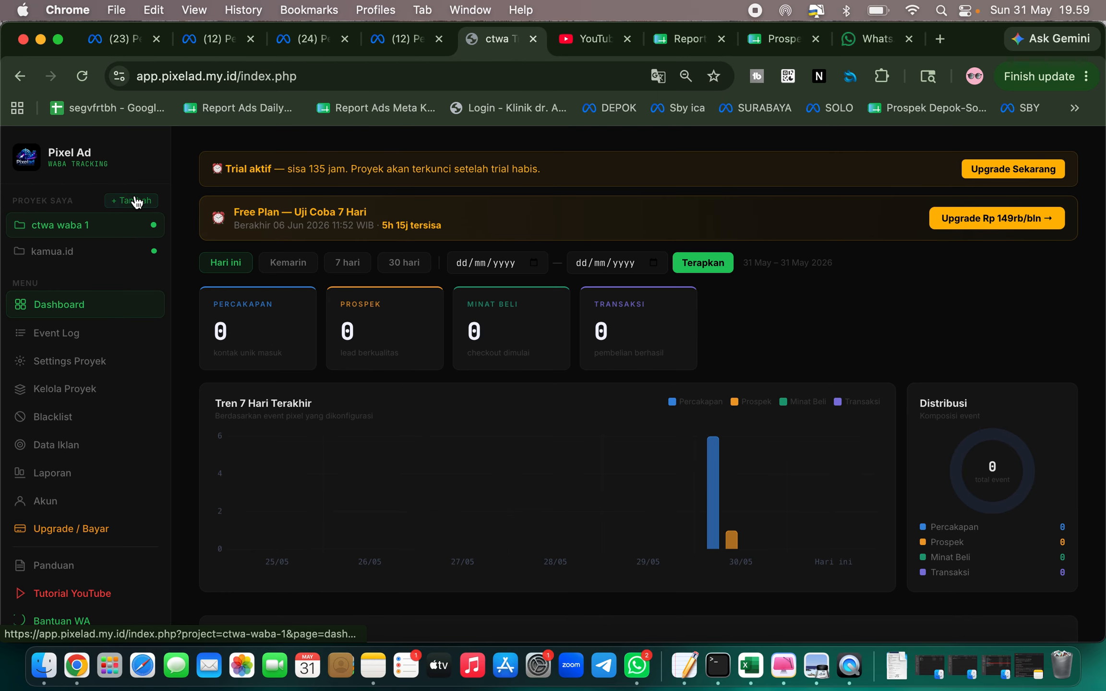
Add a new project named "klinik saraf kejepit" and open it.
click(132, 201)
text(kl)
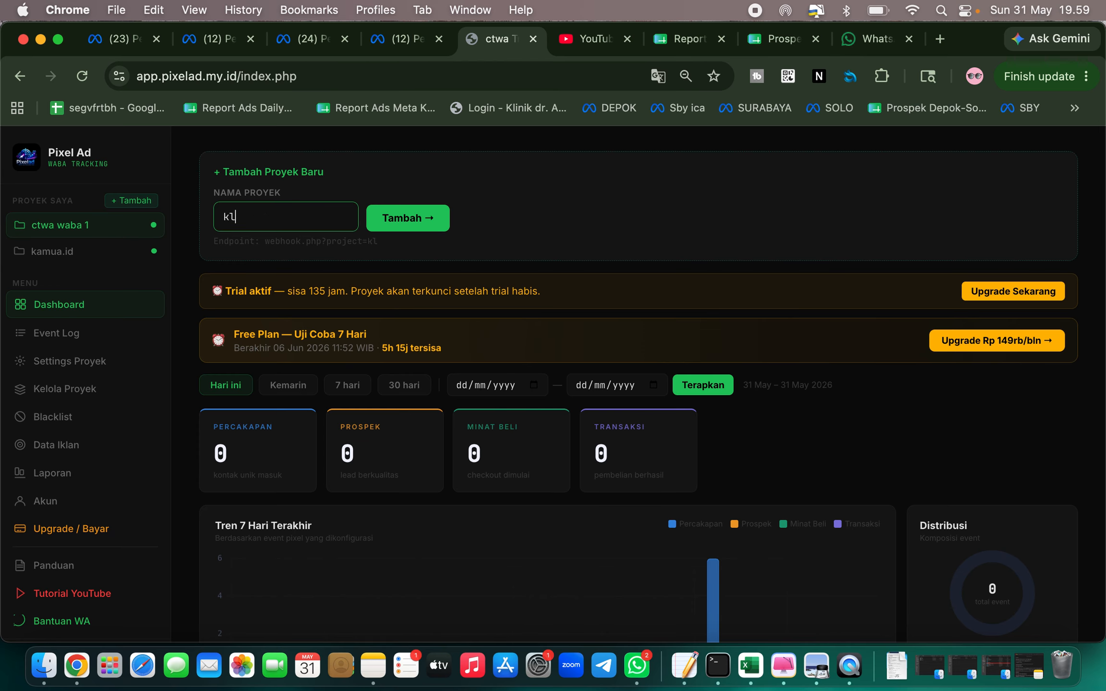
text(inik saraf kejepit)
click(419, 216)
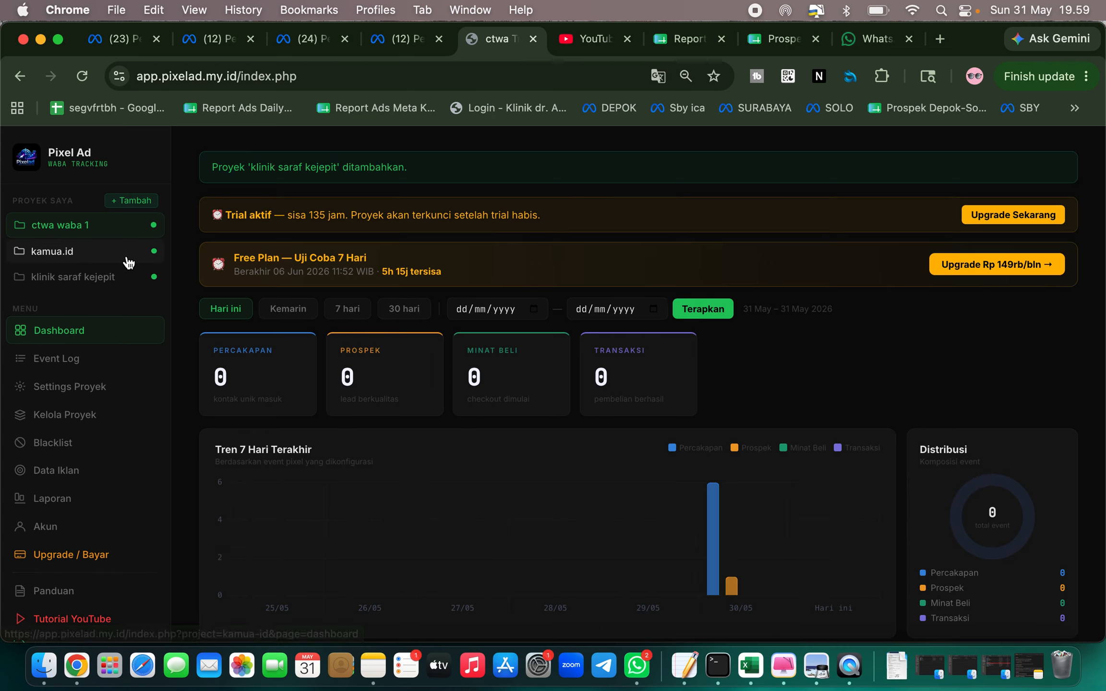
click(87, 276)
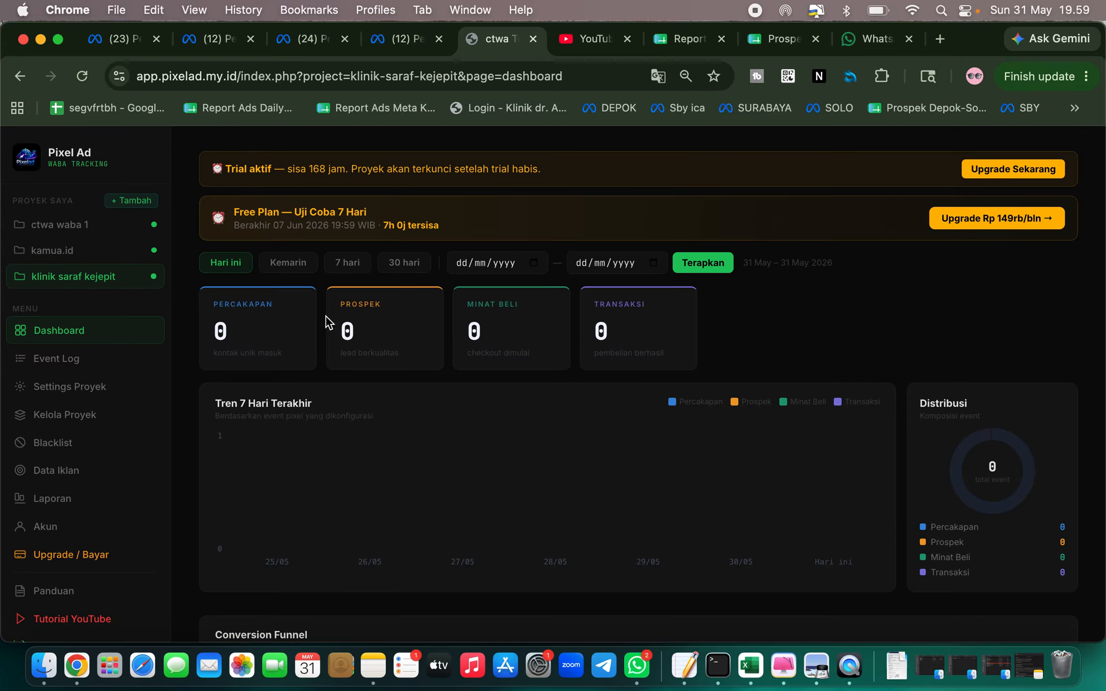
In the project's settings, set the business category to Kesehatan / Klinik and keep Kirim.chat as the WhatsApp mode.
click(92, 389)
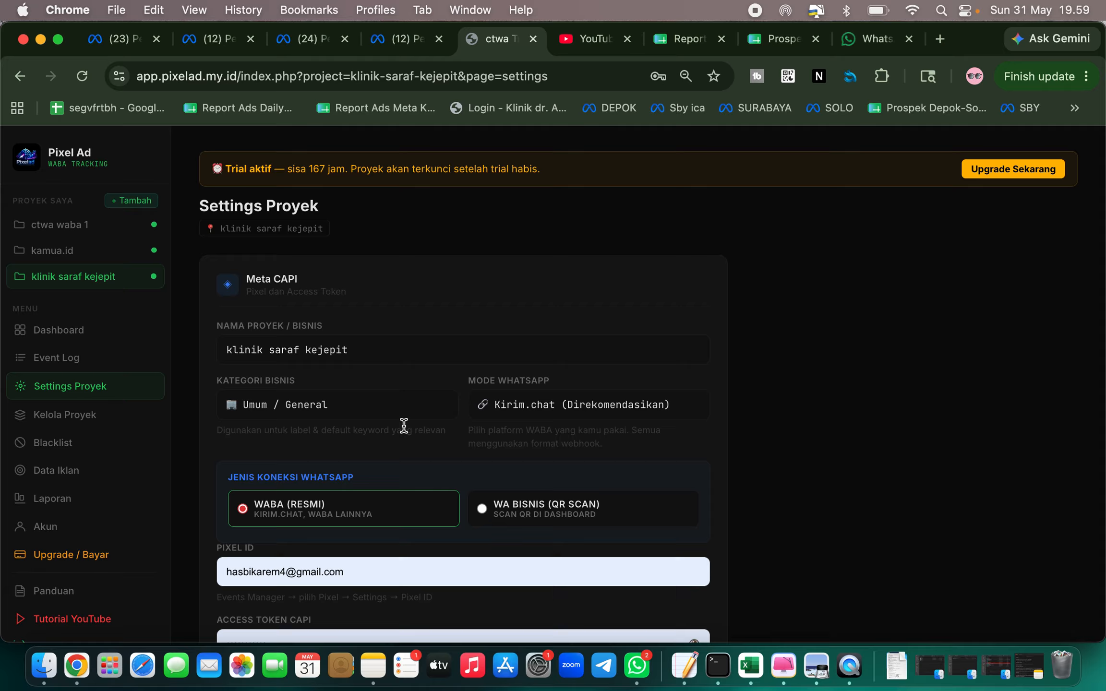
scroll(403, 424, down, 3)
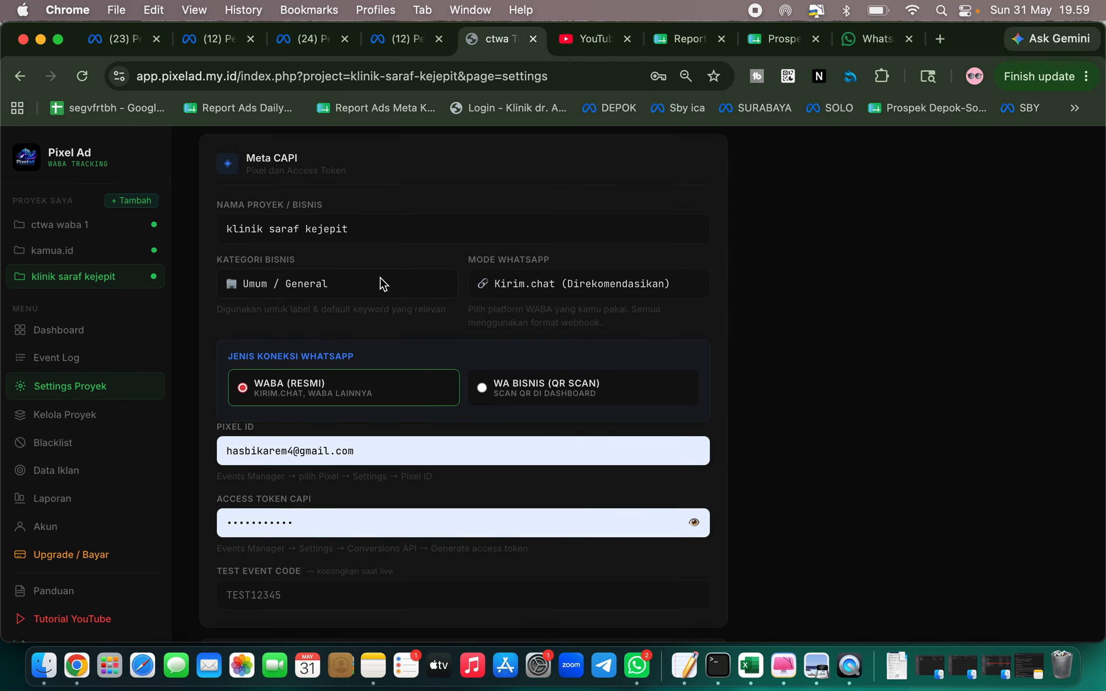
click(382, 284)
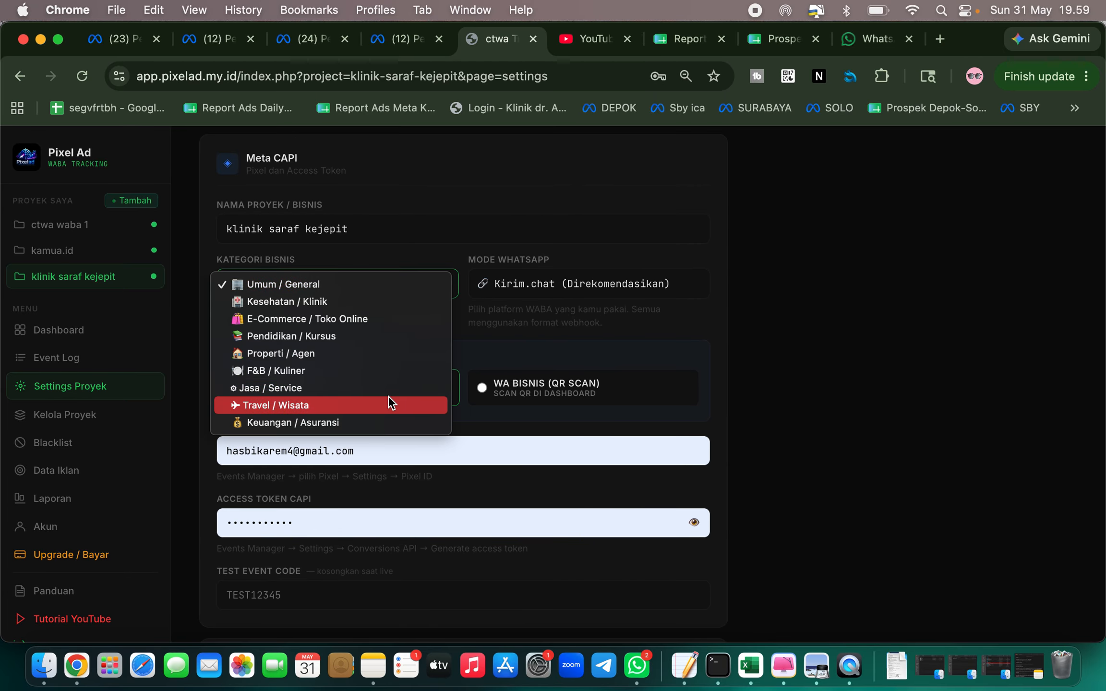
click(373, 302)
click(541, 291)
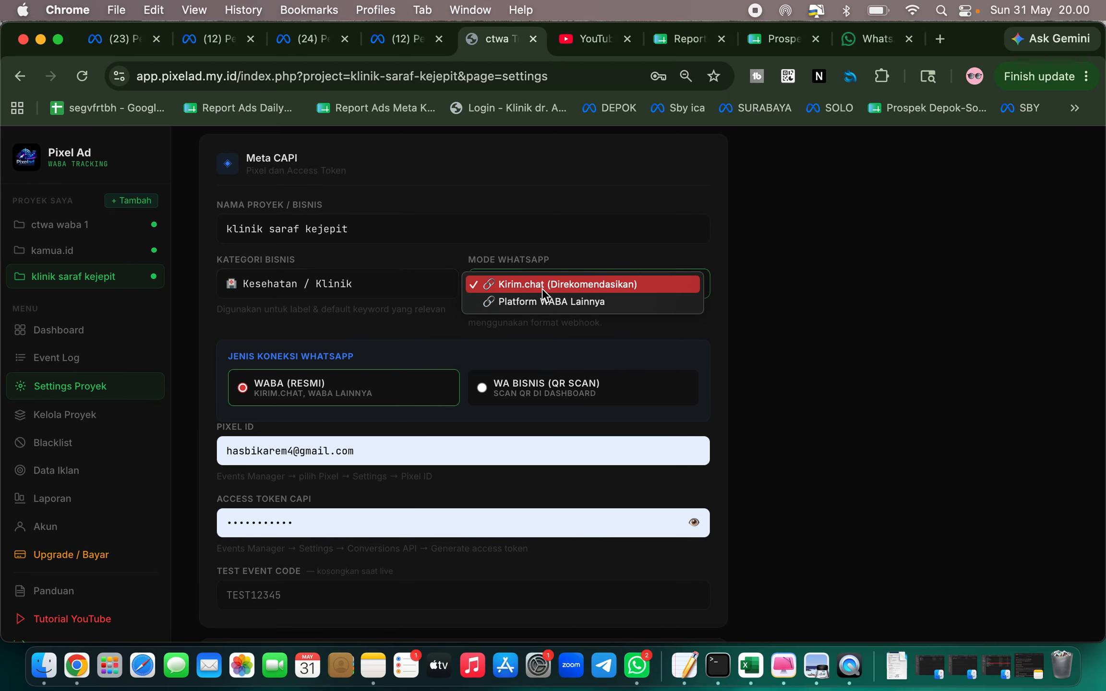
click(543, 288)
Set the WhatsApp connection type to WA Bisnis (QR Scan) and save the configuration.
click(539, 390)
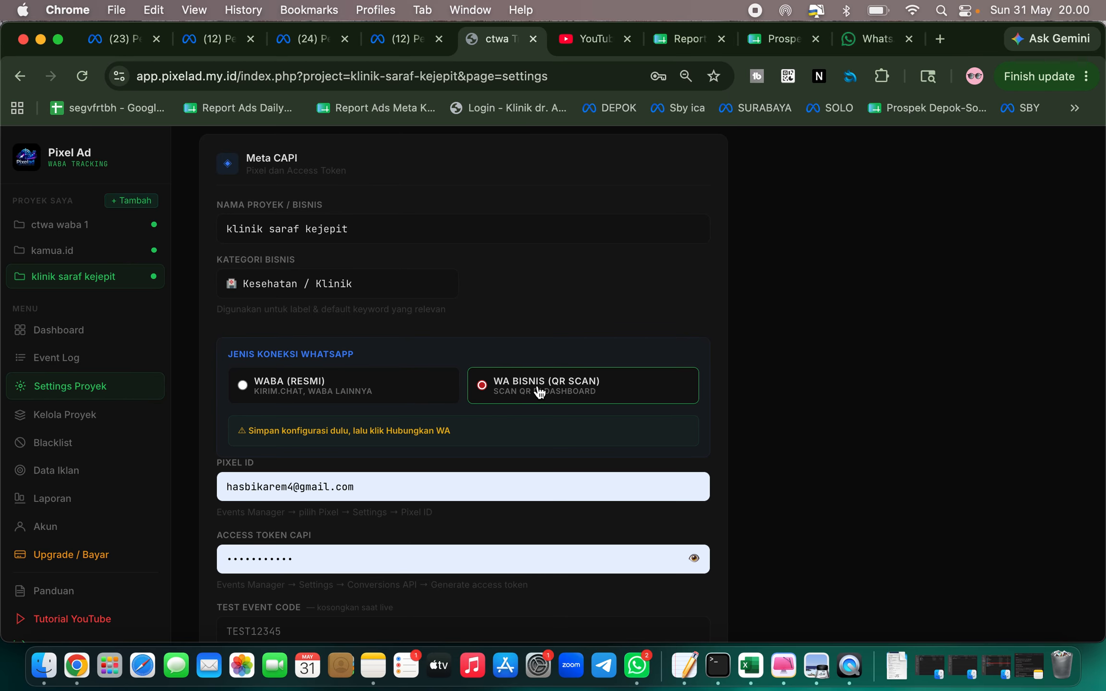
click(402, 384)
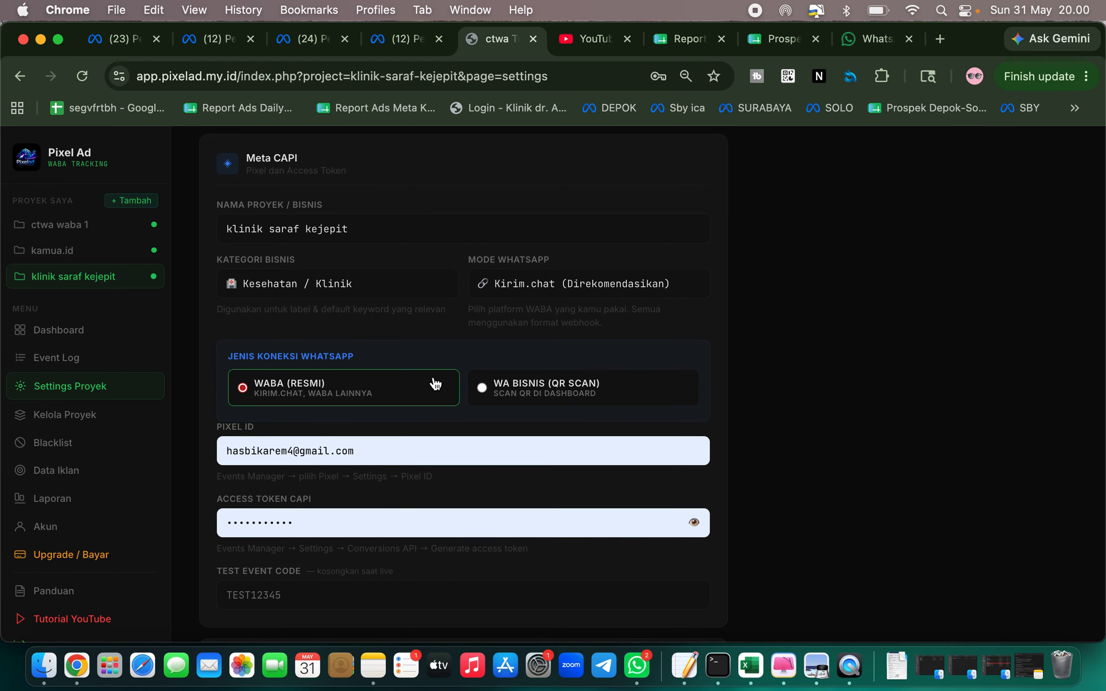
click(481, 387)
scroll(537, 414, down, 2)
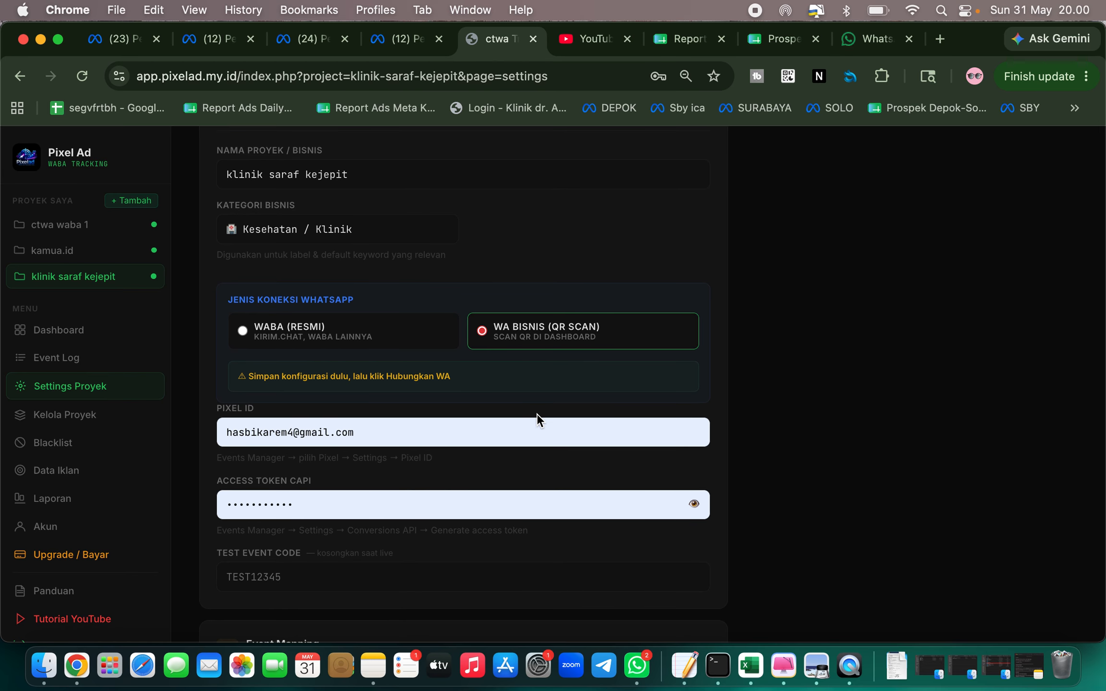
scroll(538, 384, down, 10)
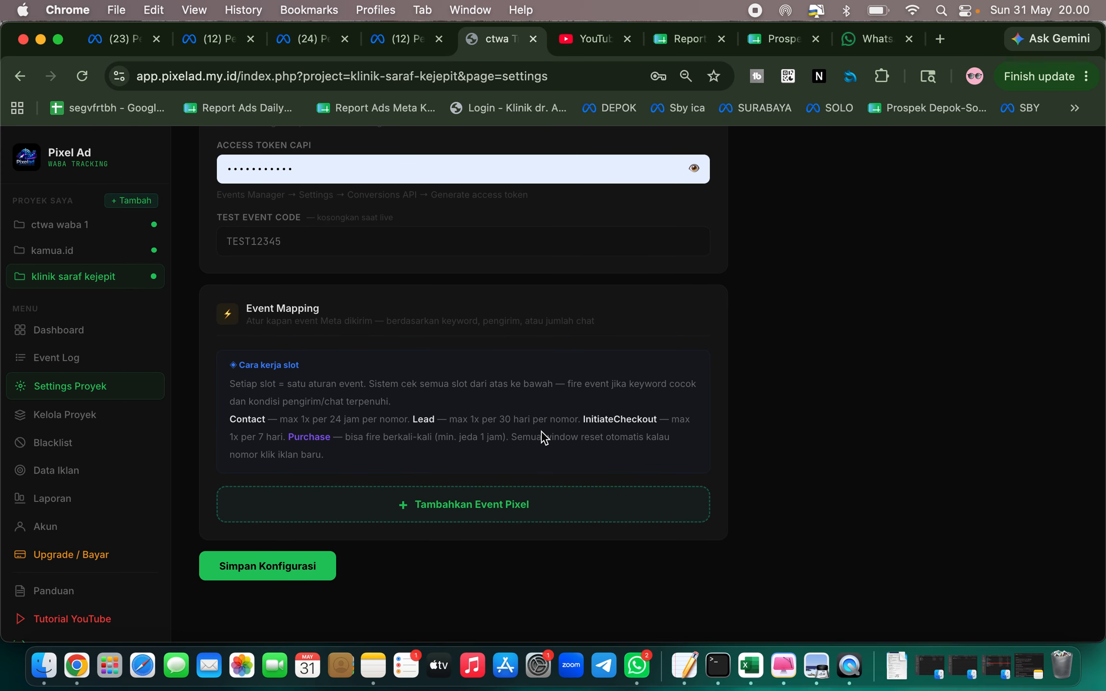
click(321, 570)
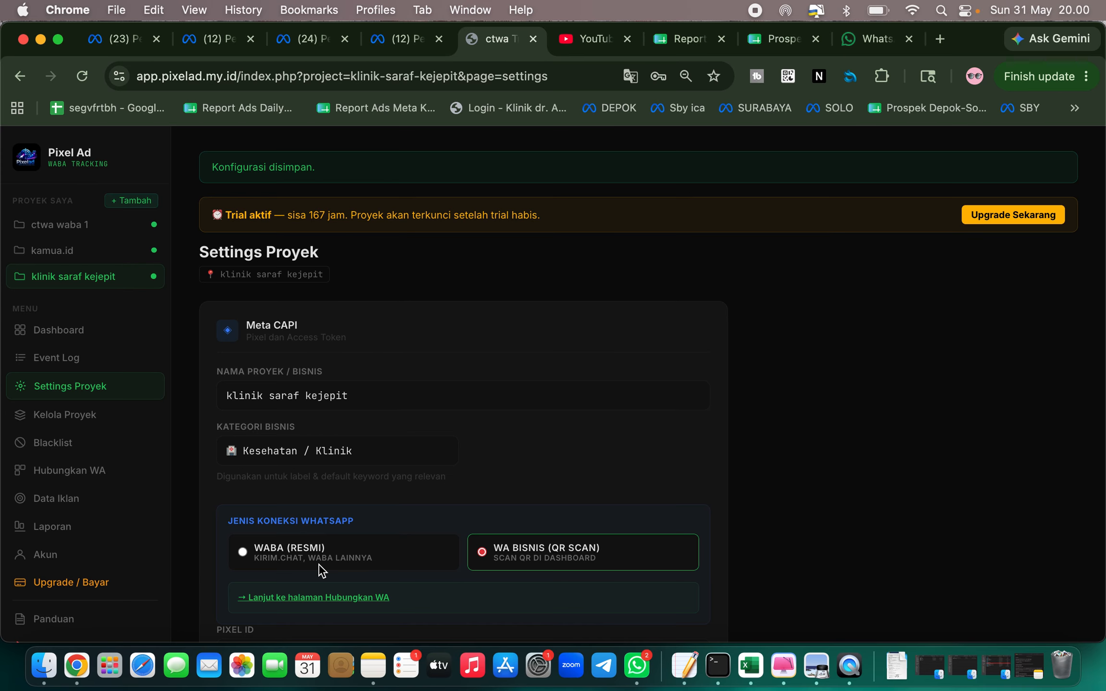
Add a first pixel event slot in the event mapping and set its Meta event to Contact.
scroll(386, 472, down, 10)
scroll(387, 473, up, 3)
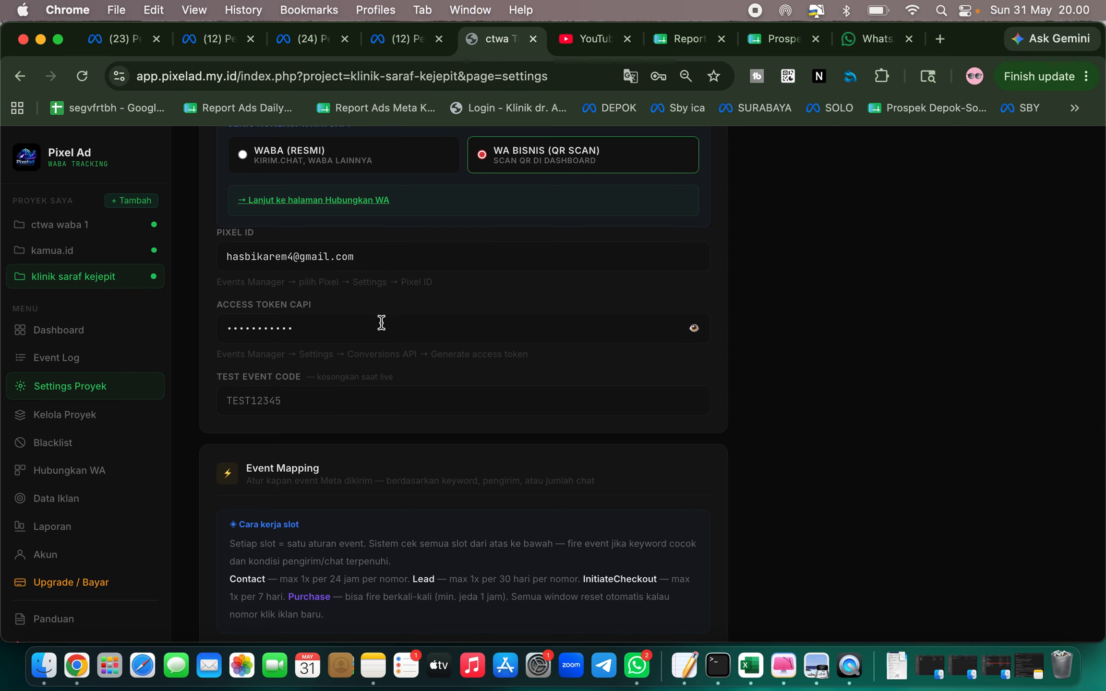
scroll(379, 327, down, 4)
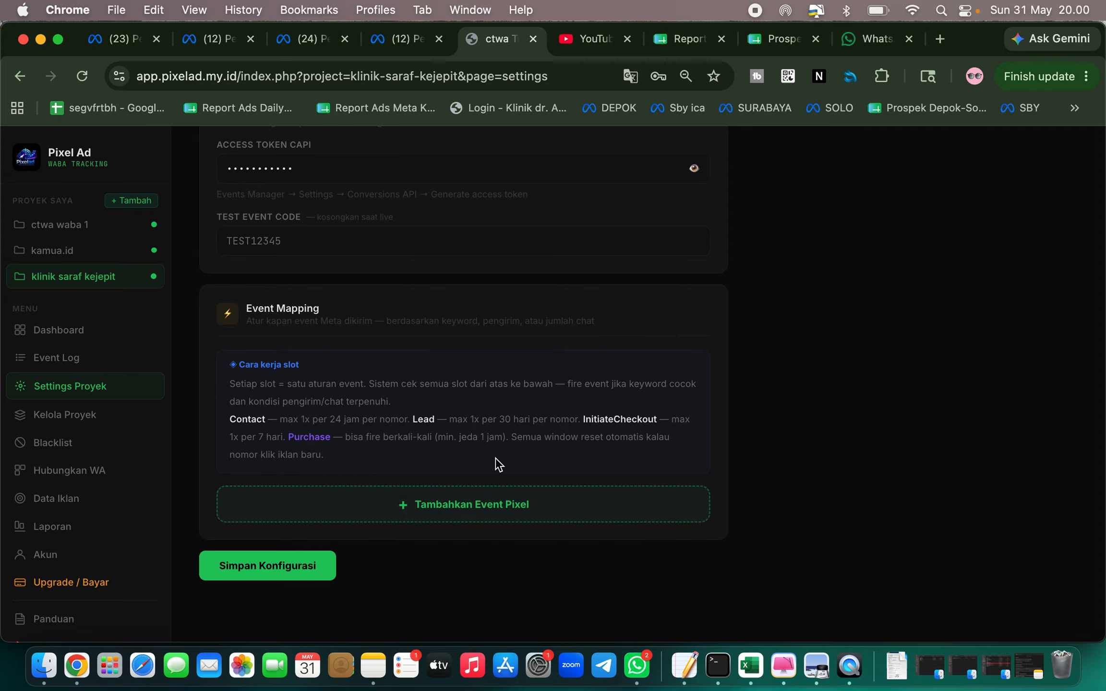
click(505, 514)
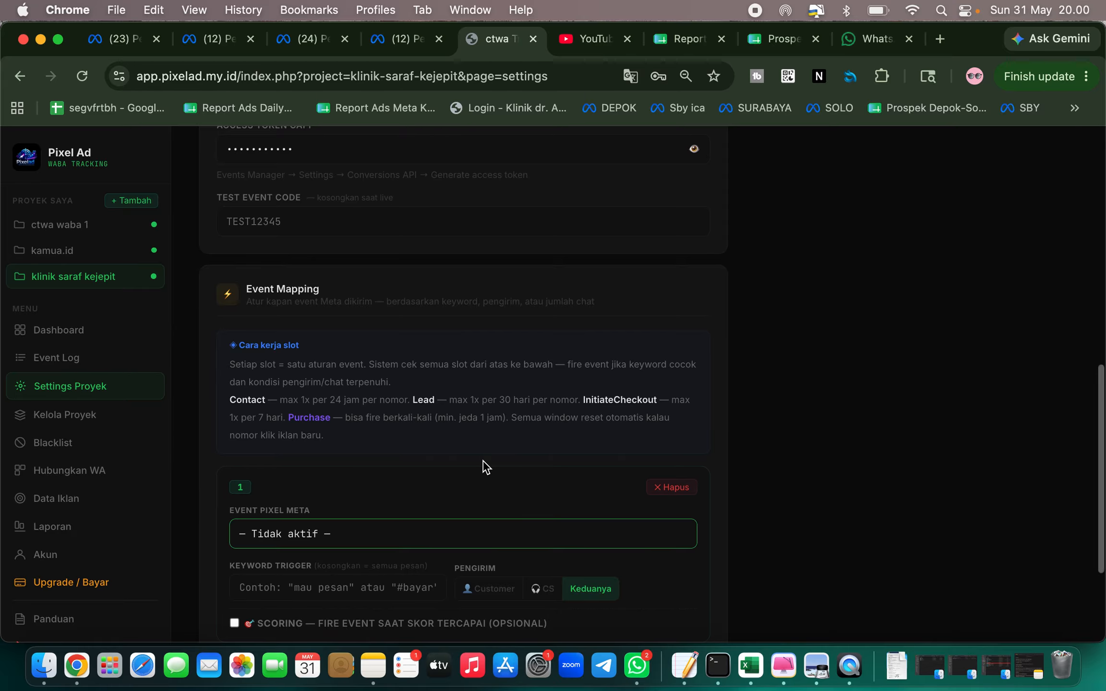
scroll(484, 465, down, 3)
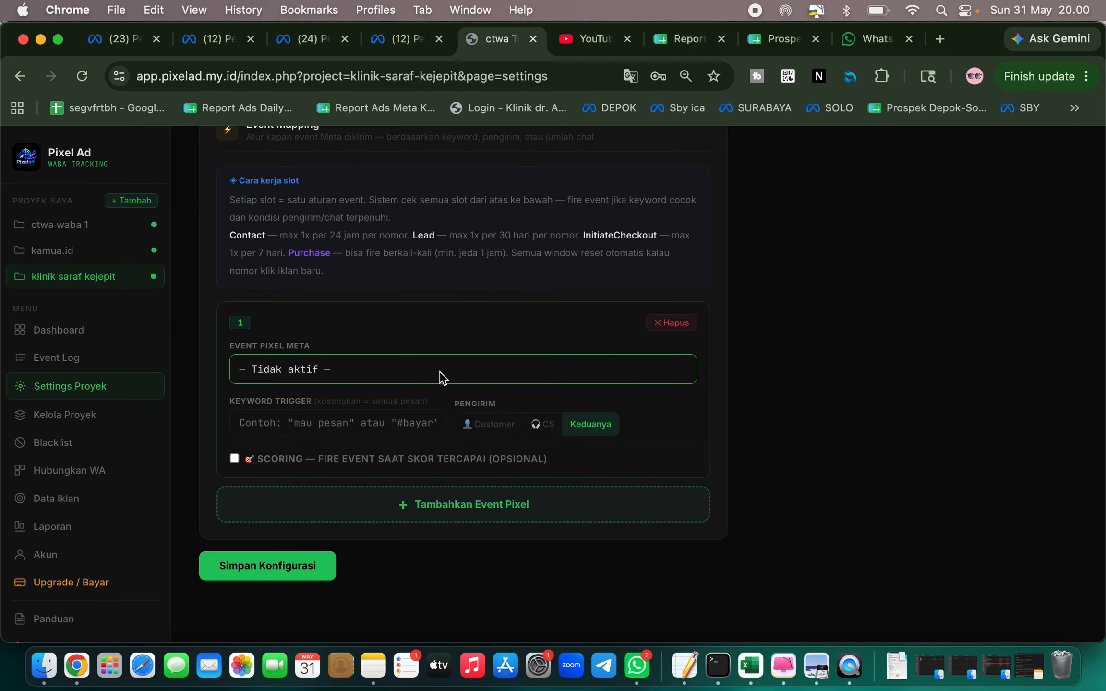
click(439, 371)
click(430, 386)
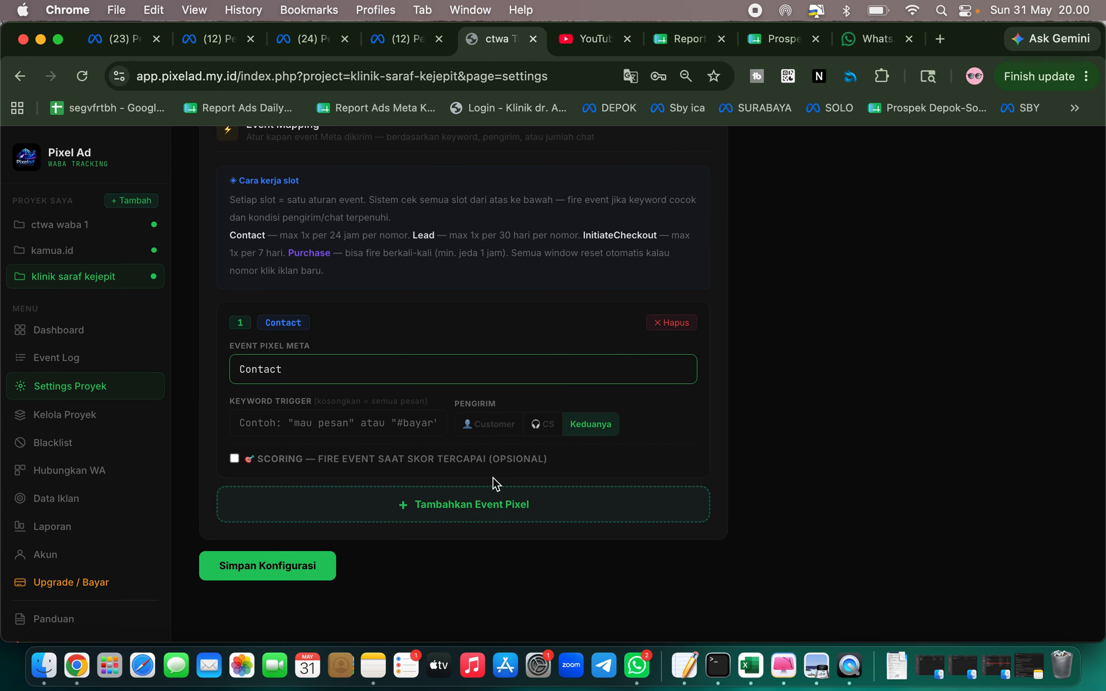
Add a second pixel event slot and set its Meta event to Lead.
click(488, 509)
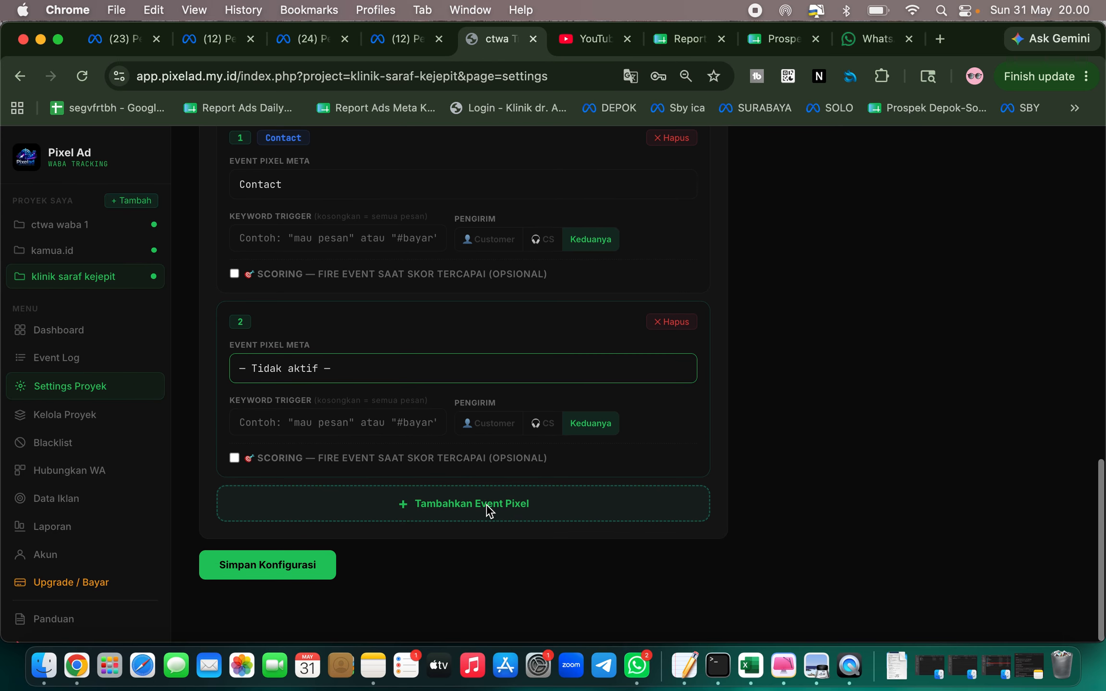
click(466, 383)
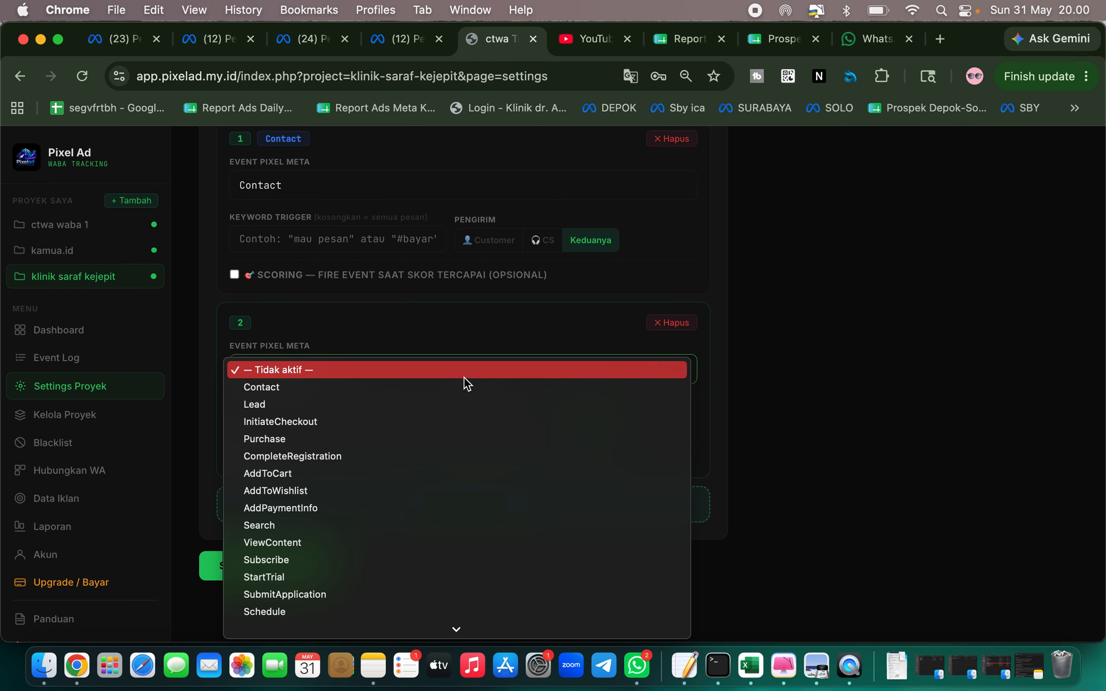
click(463, 403)
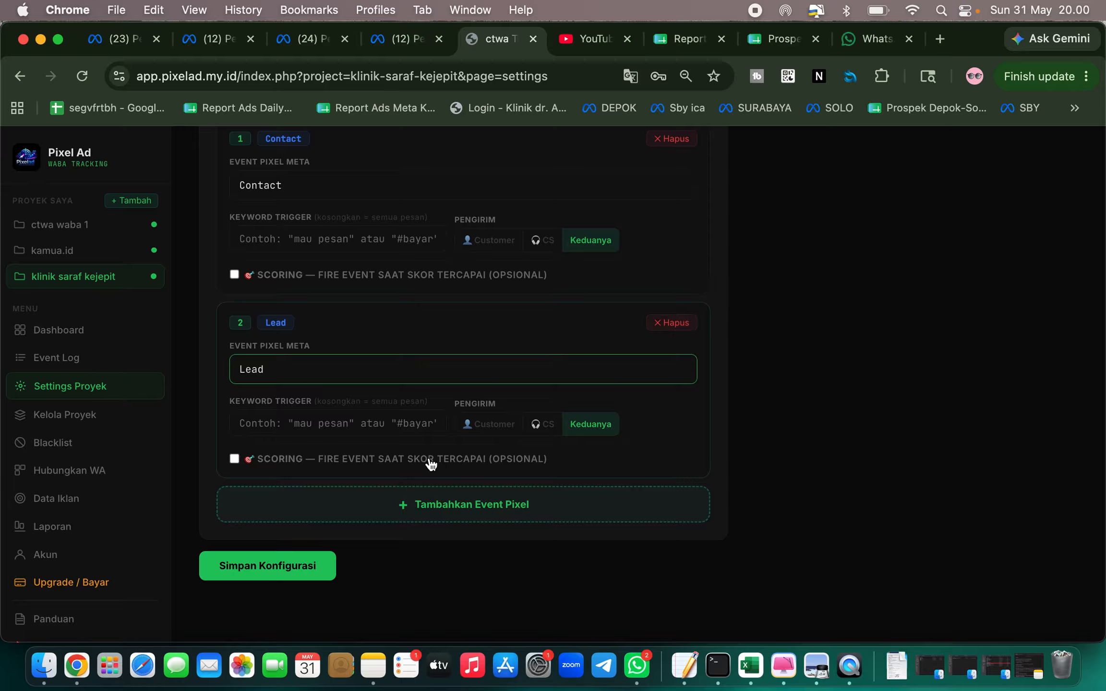
Try "saraf kejepit" as the Lead event's keyword trigger and clear the keyword again.
click(370, 423)
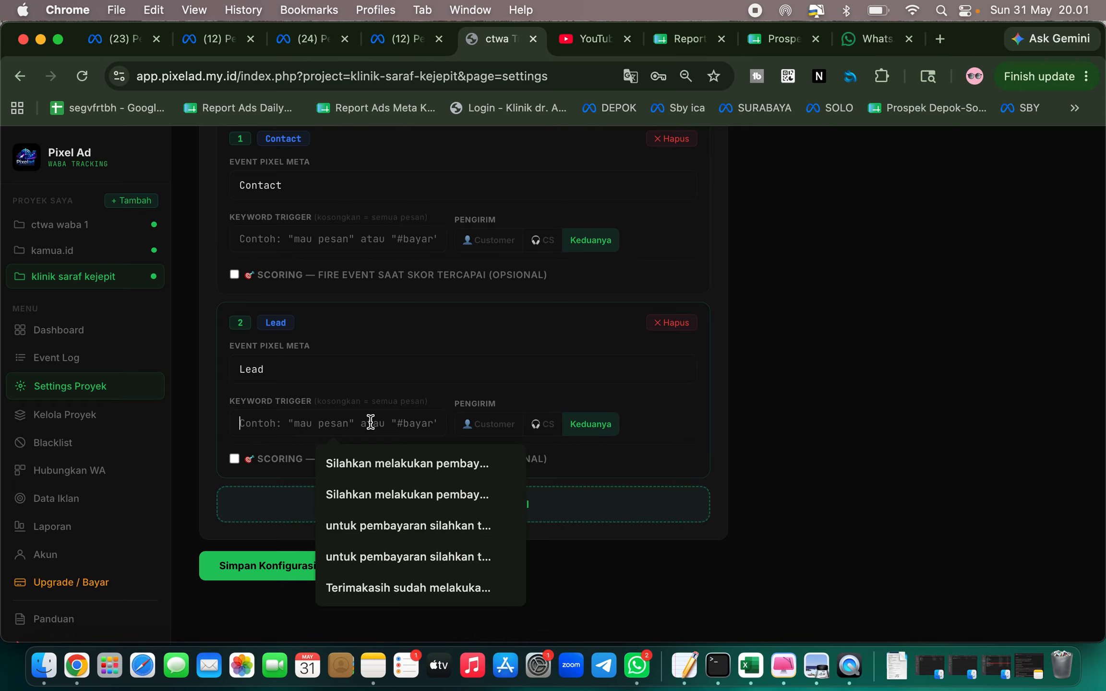
text(saraf kejep)
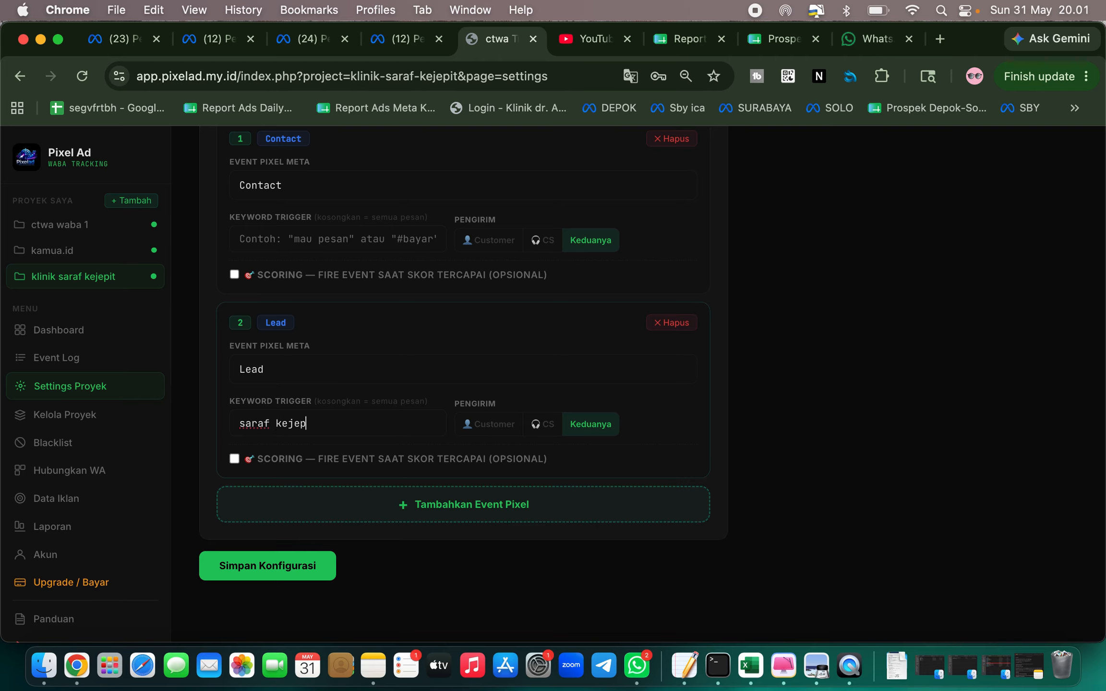
text(it)
drag(349, 418, 232, 421)
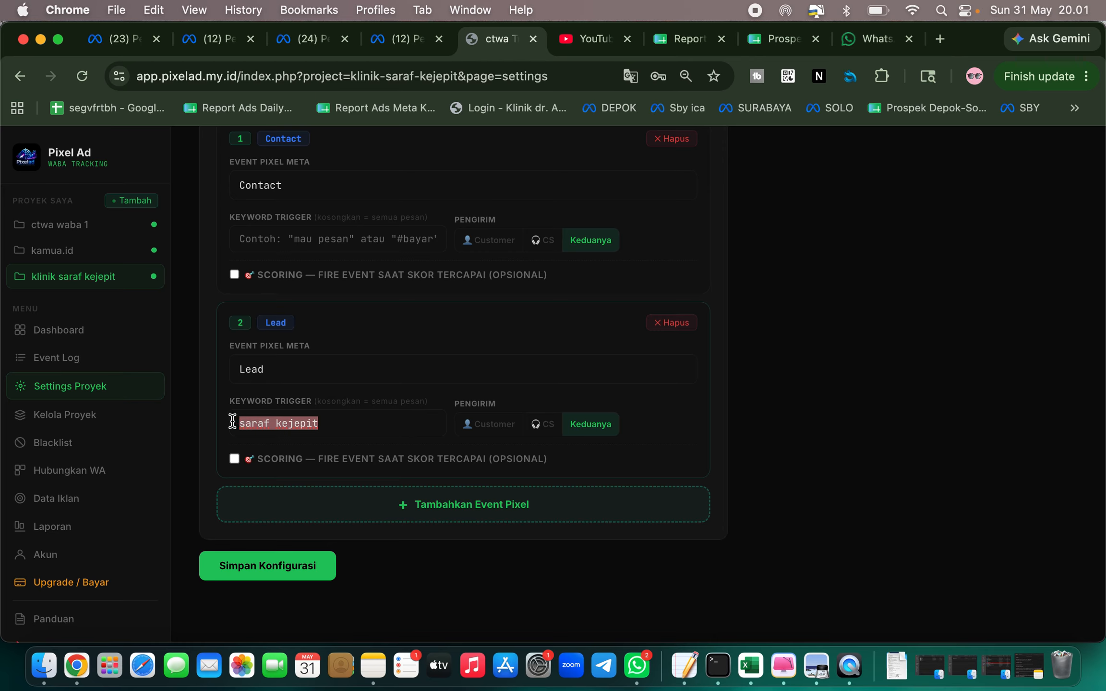
key(BackSpace)
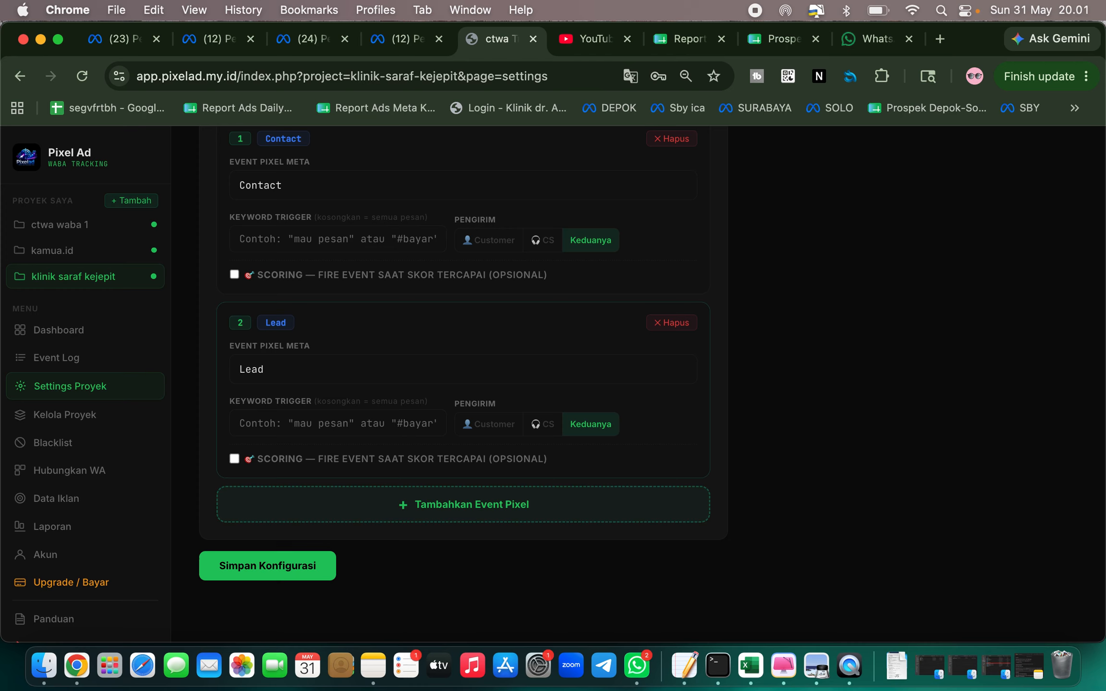
Set the Lead event's sender to Customer, and try the keyword "saraf kejepit" with it before emptying the keyword trigger.
click(462, 427)
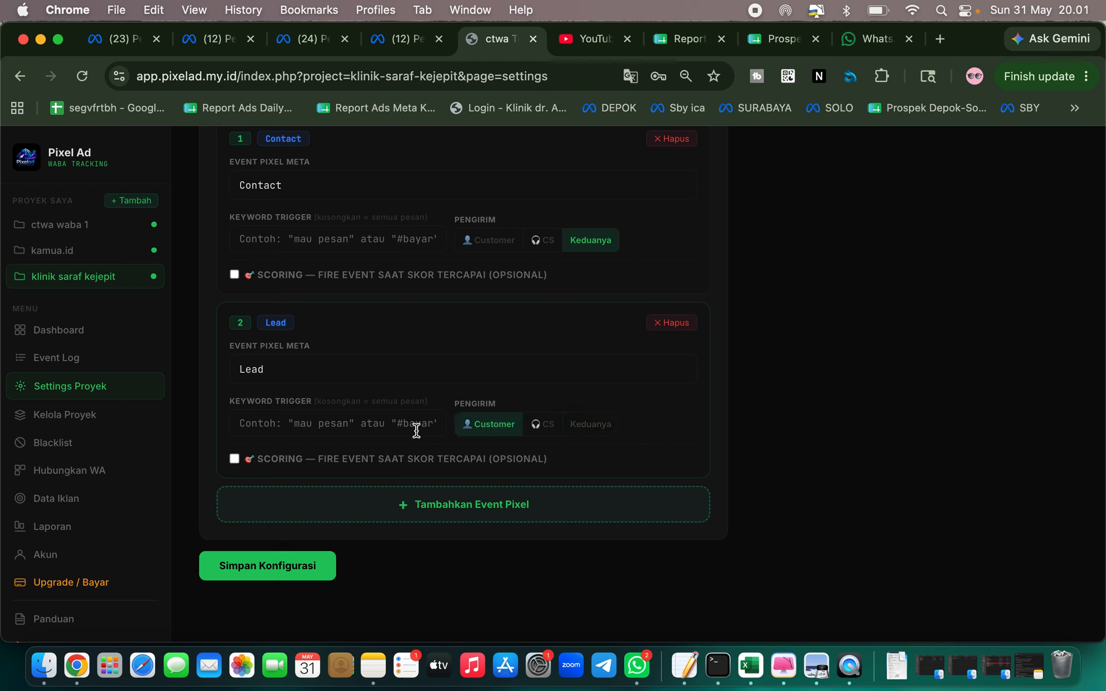
click(371, 428)
text(saraf ke)
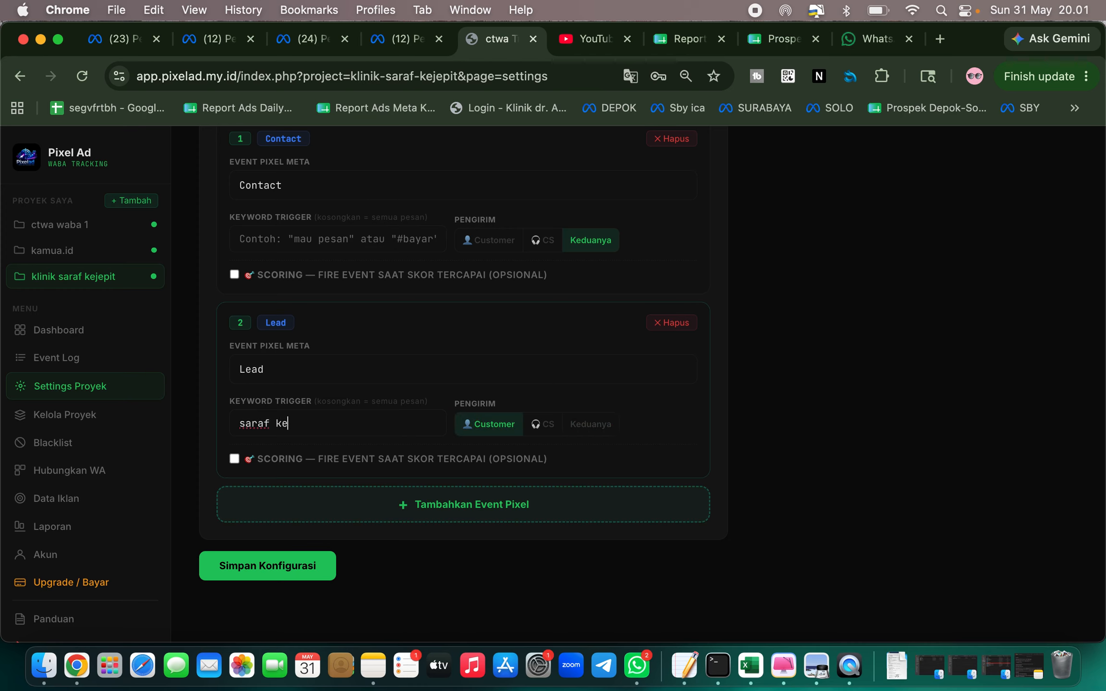
text(jepit)
key(super+a)
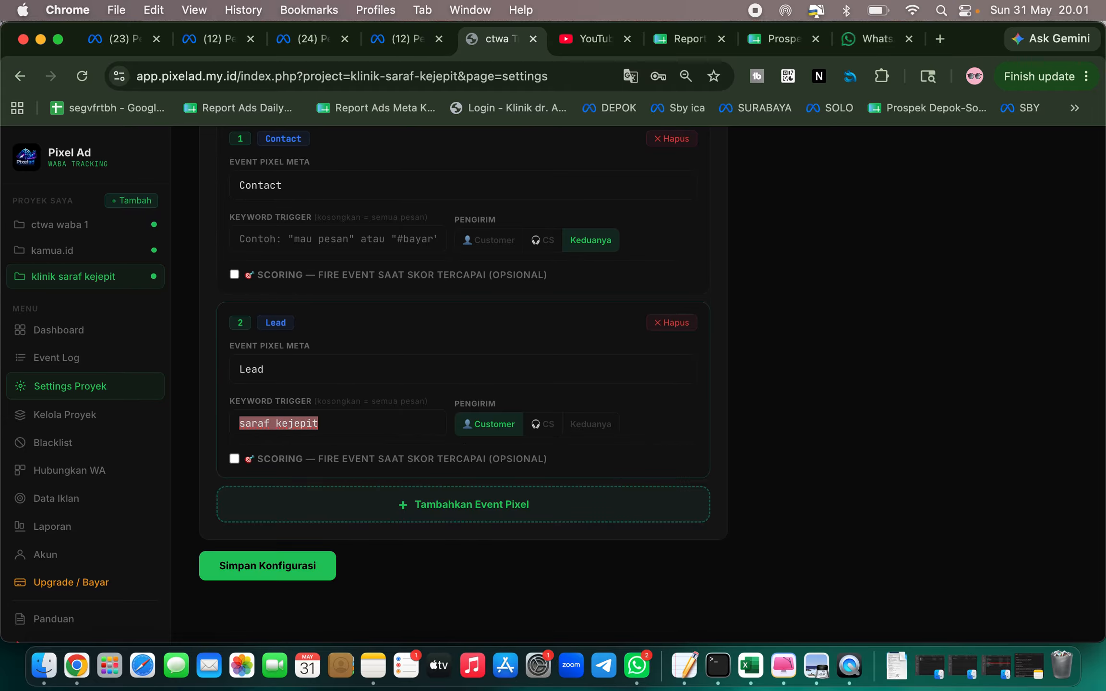
key(BackSpace)
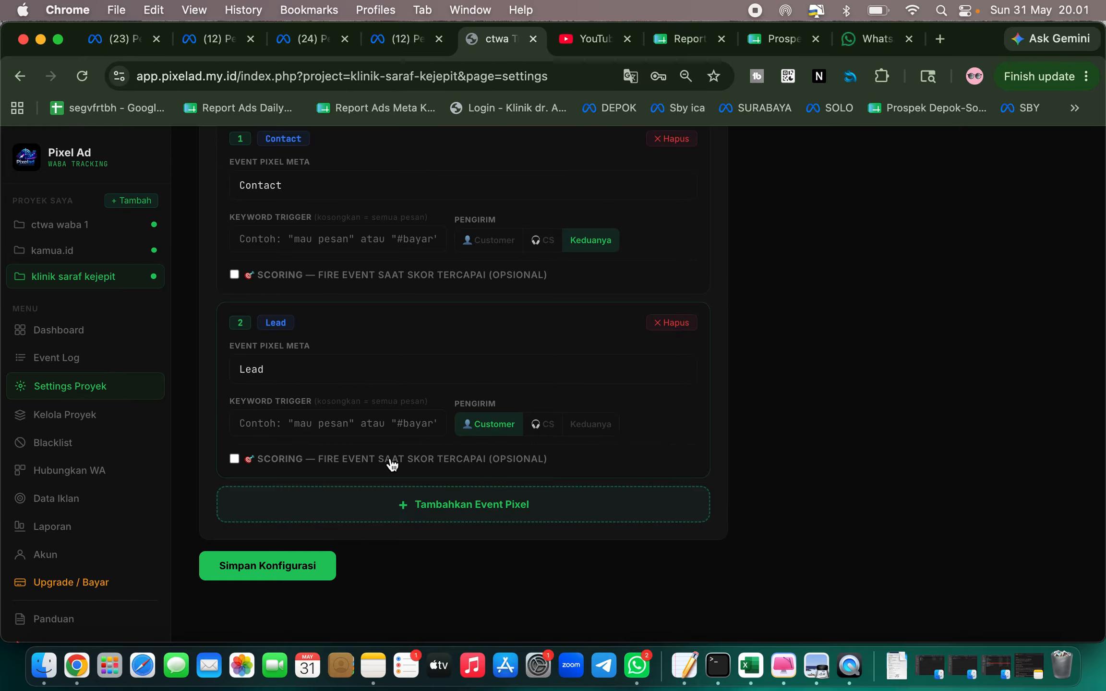
Enable scoring for the Lead event with a score threshold of 50 and set the scoring mode to Manual.
click(310, 462)
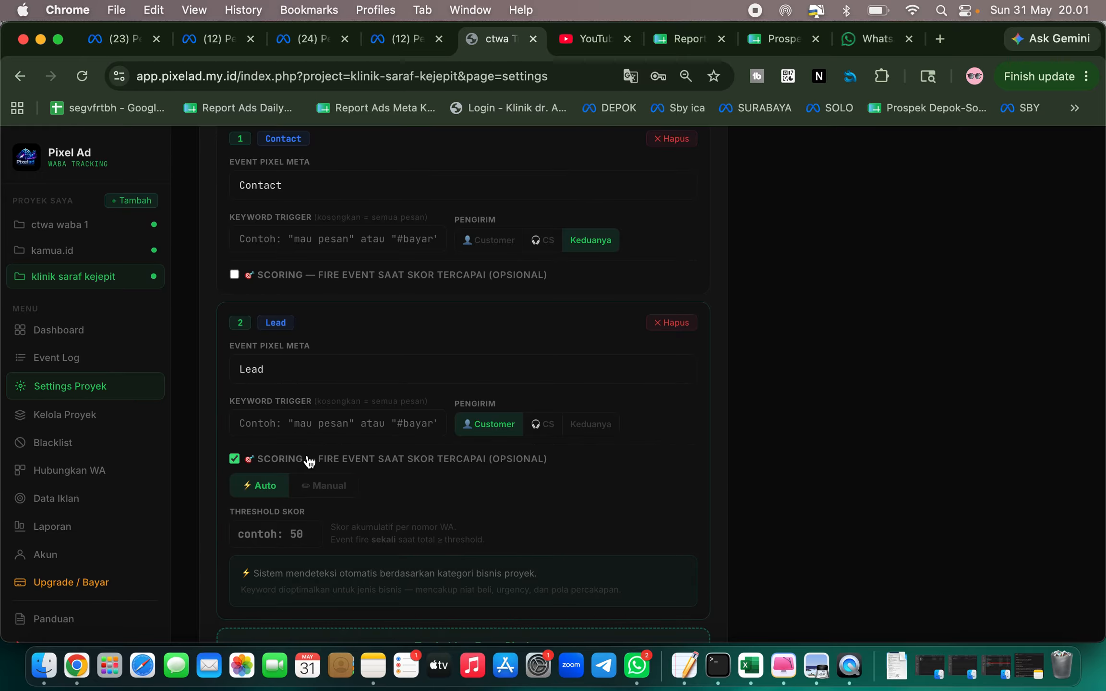
scroll(375, 489, down, 3)
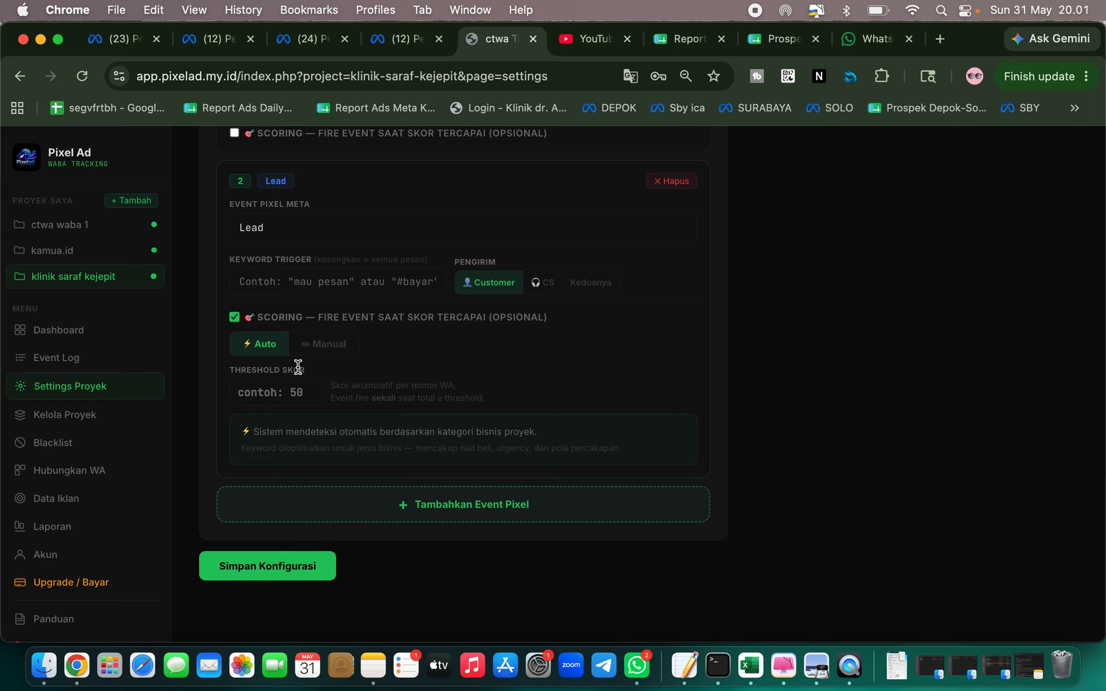
click(315, 352)
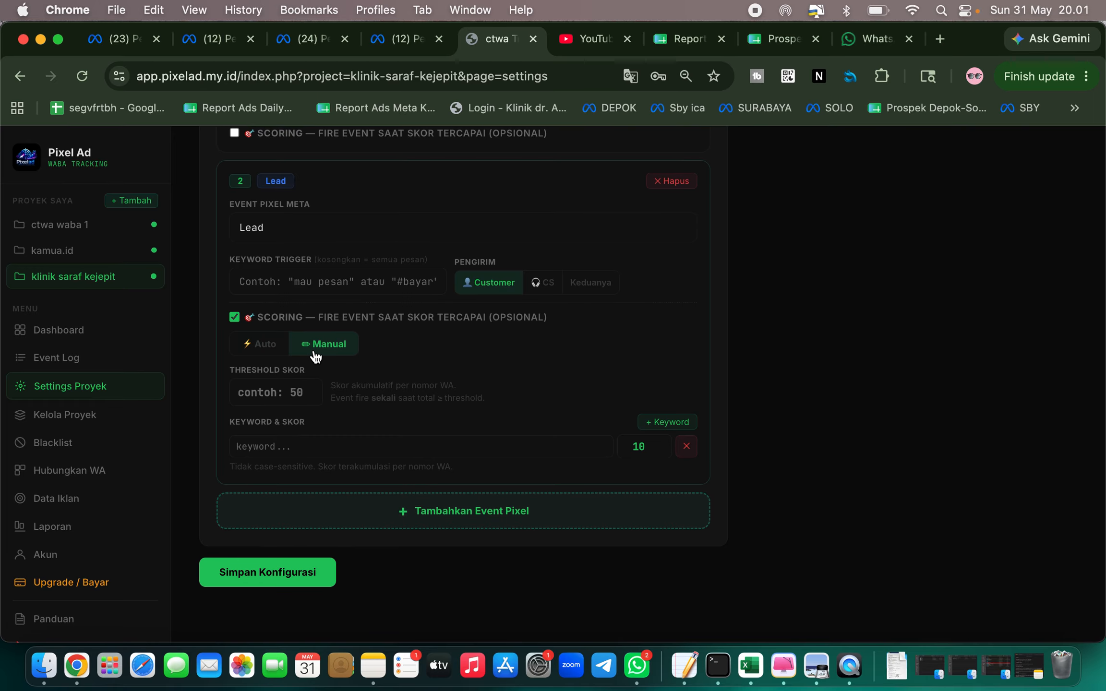
click(269, 352)
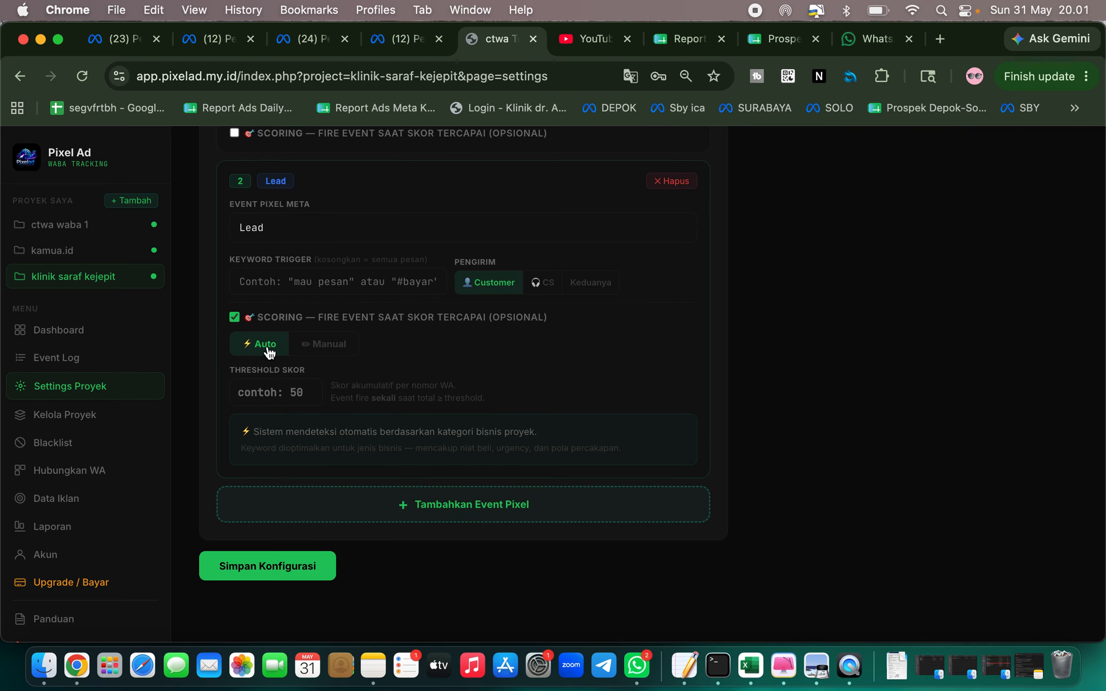
click(284, 396)
text(50)
click(524, 369)
click(320, 355)
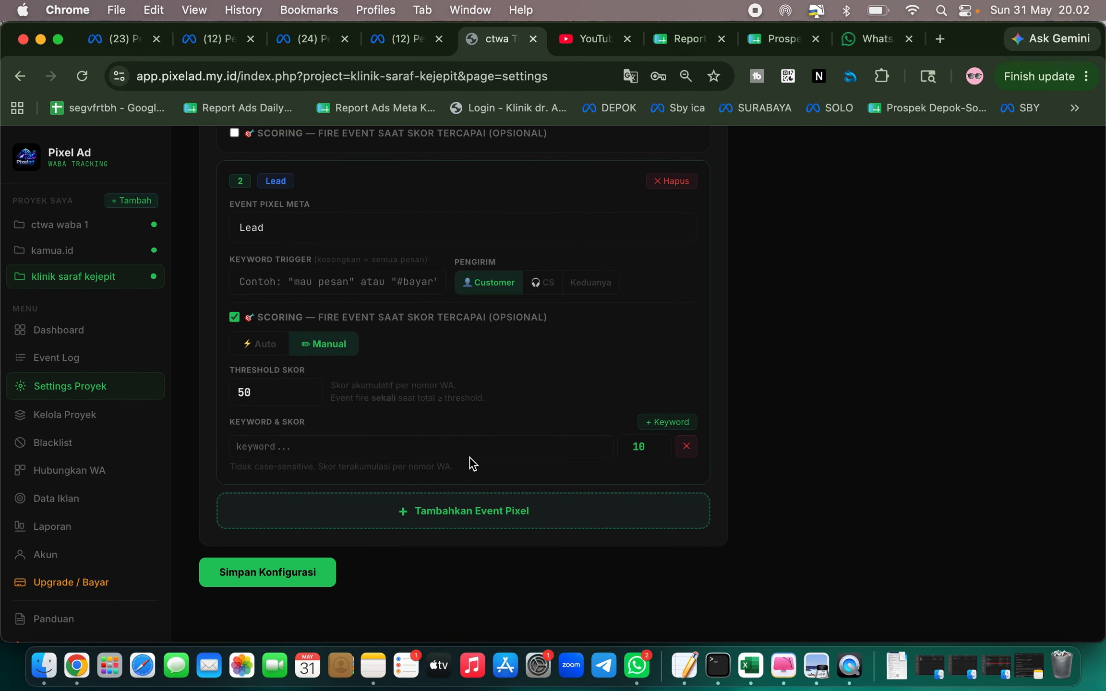
Switch to the browser window showing the KirimChat inbox to consult customer conversations.
key(ctrl+Right)
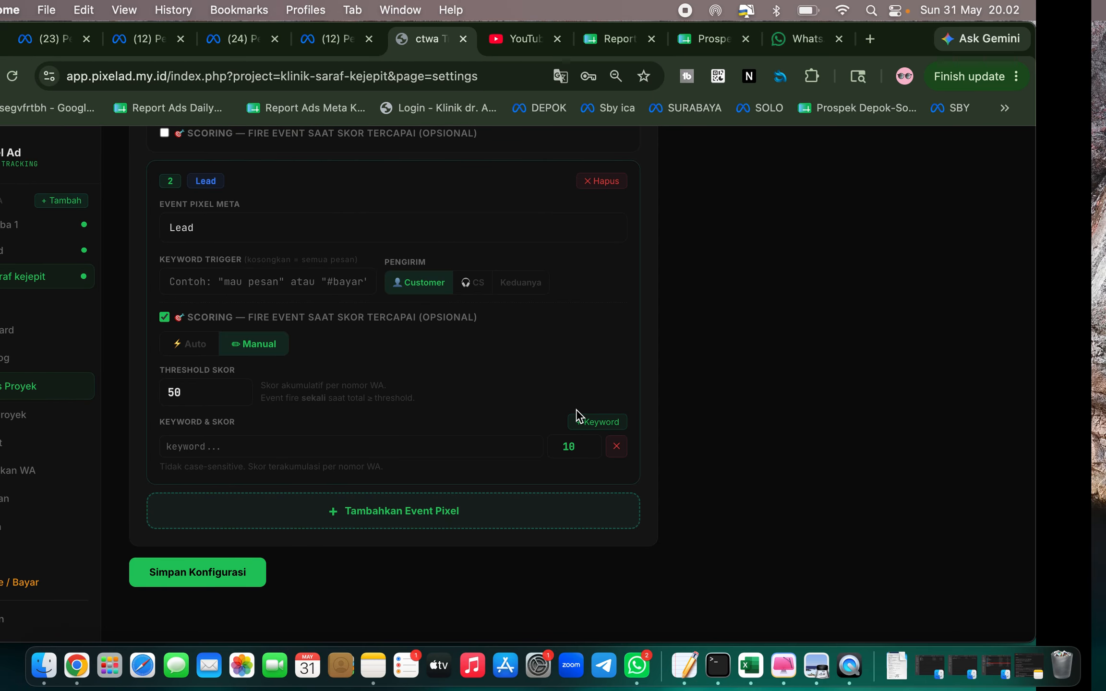
key(ctrl+Left)
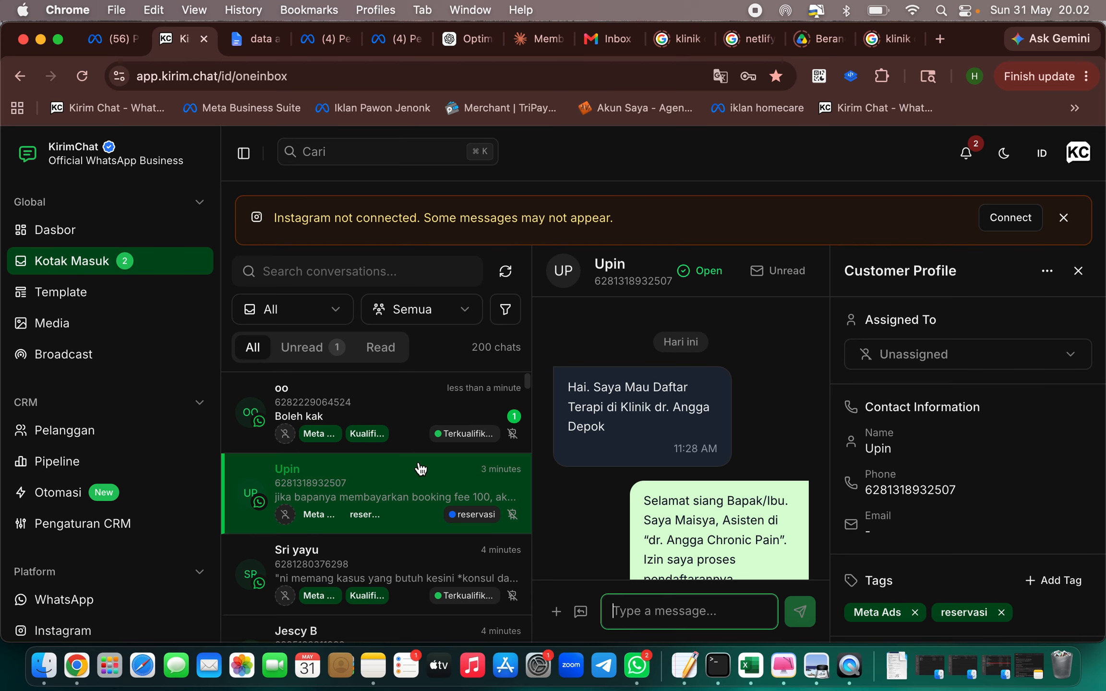
Read the reservation-tagged customer's WhatsApp chat from its beginning to find complaint wording usable as Lead scoring keywords.
click(442, 512)
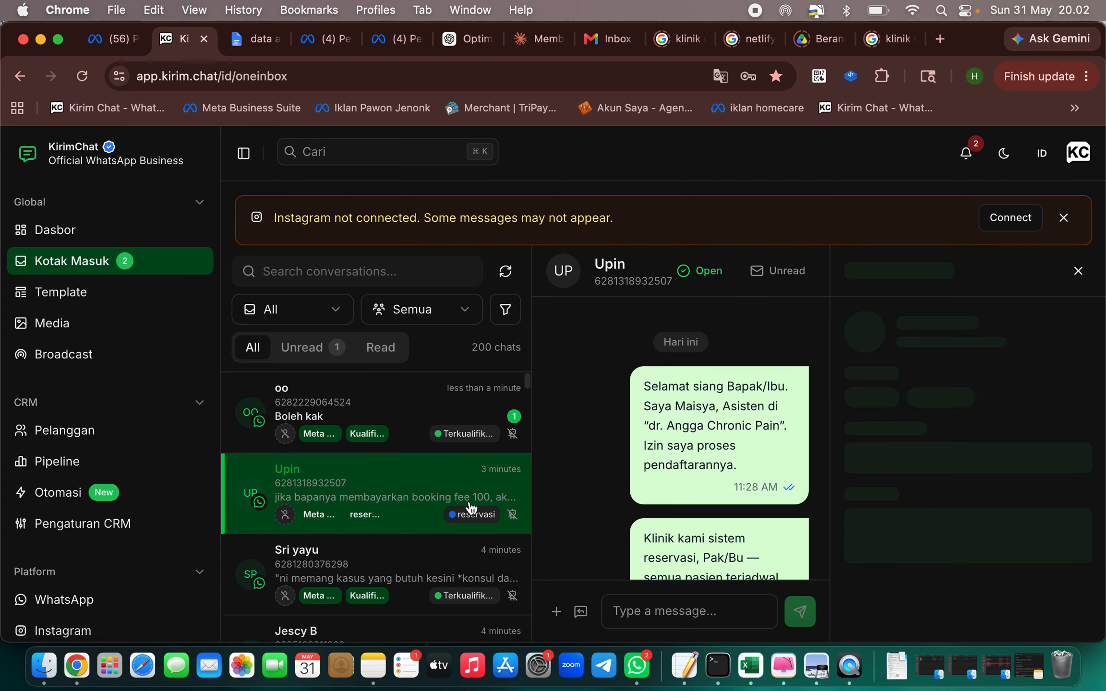
scroll(646, 520, down, 2)
scroll(645, 521, up, 3)
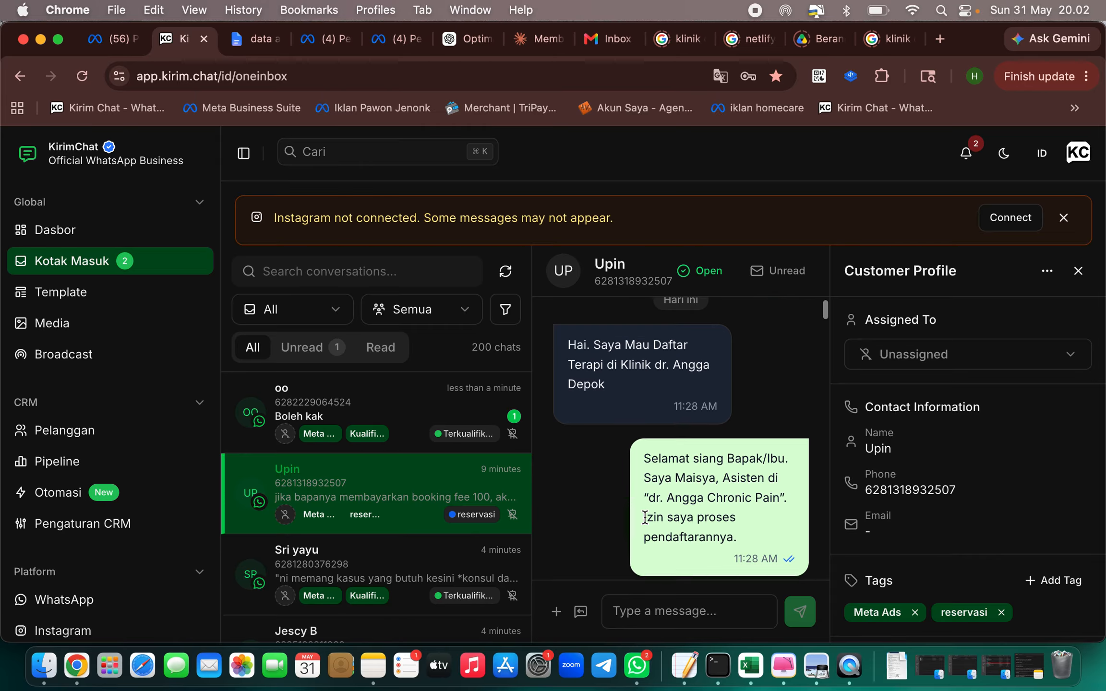
scroll(637, 463, down, 3)
scroll(636, 467, down, 15)
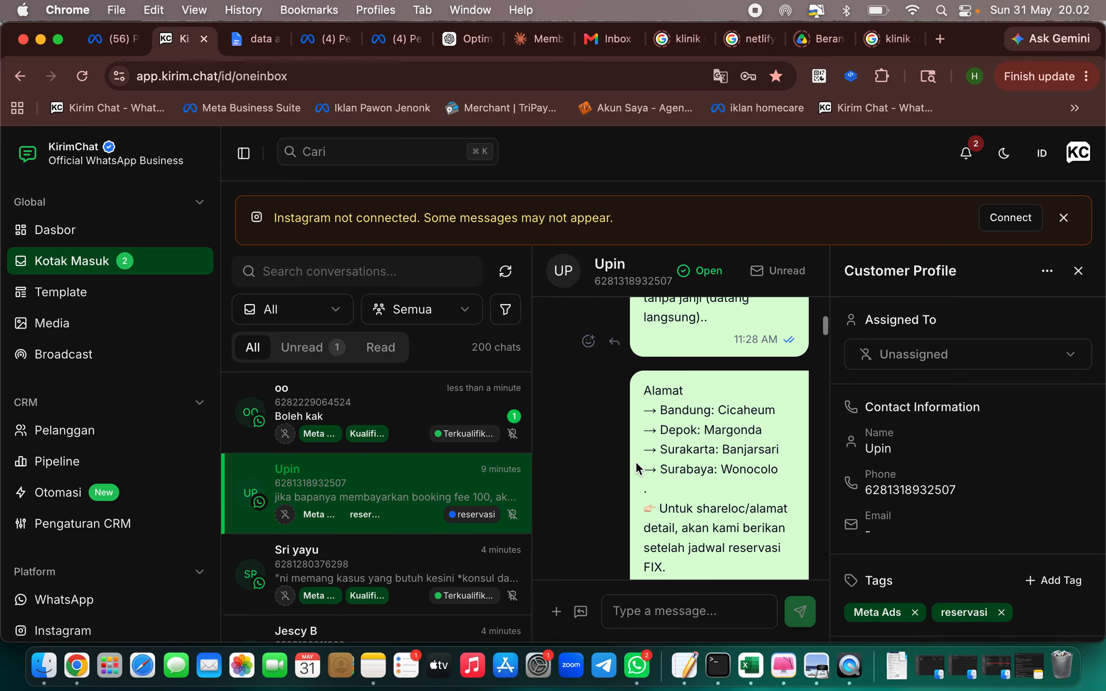
scroll(636, 462, up, 4)
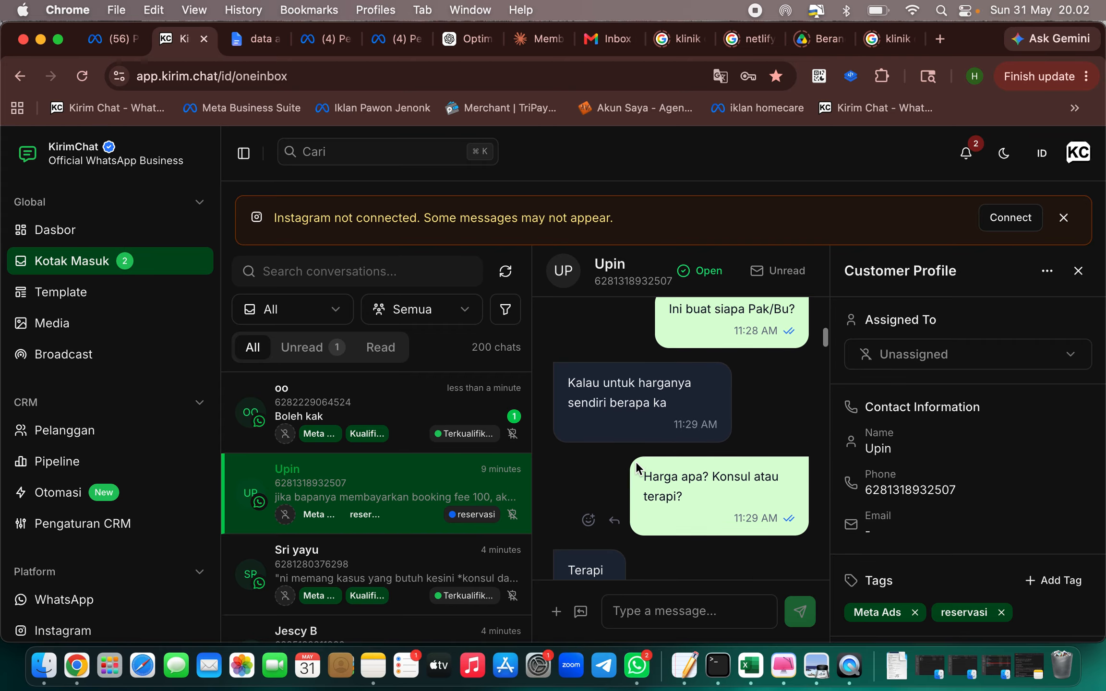
scroll(636, 462, down, 1)
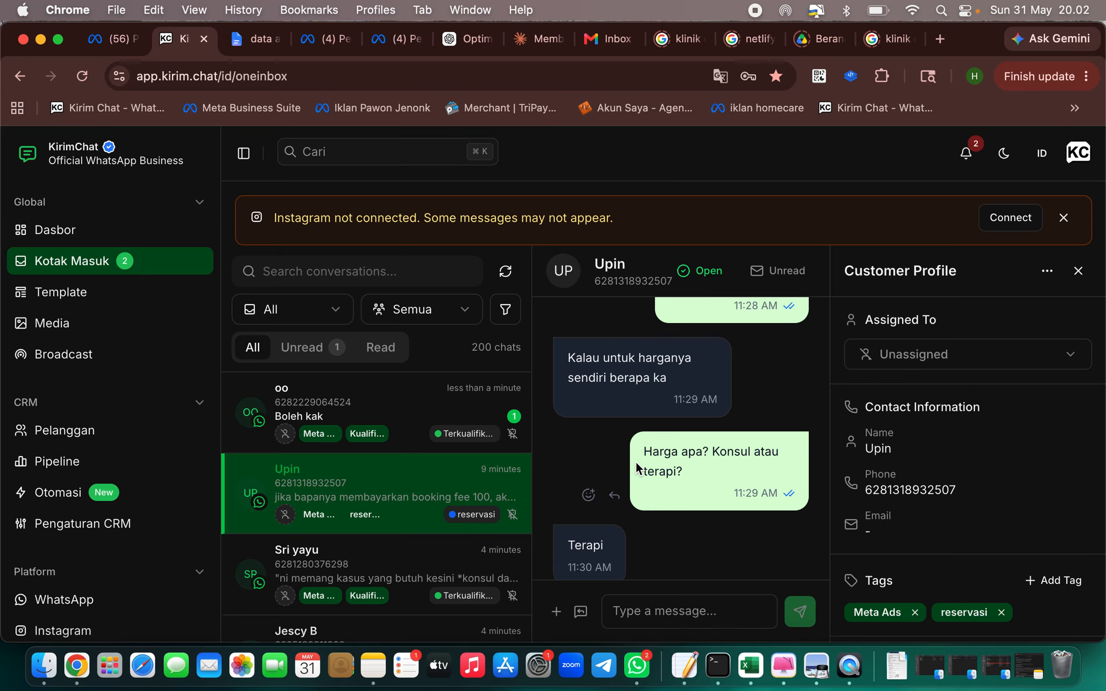
scroll(636, 461, down, 2)
scroll(636, 462, up, 2)
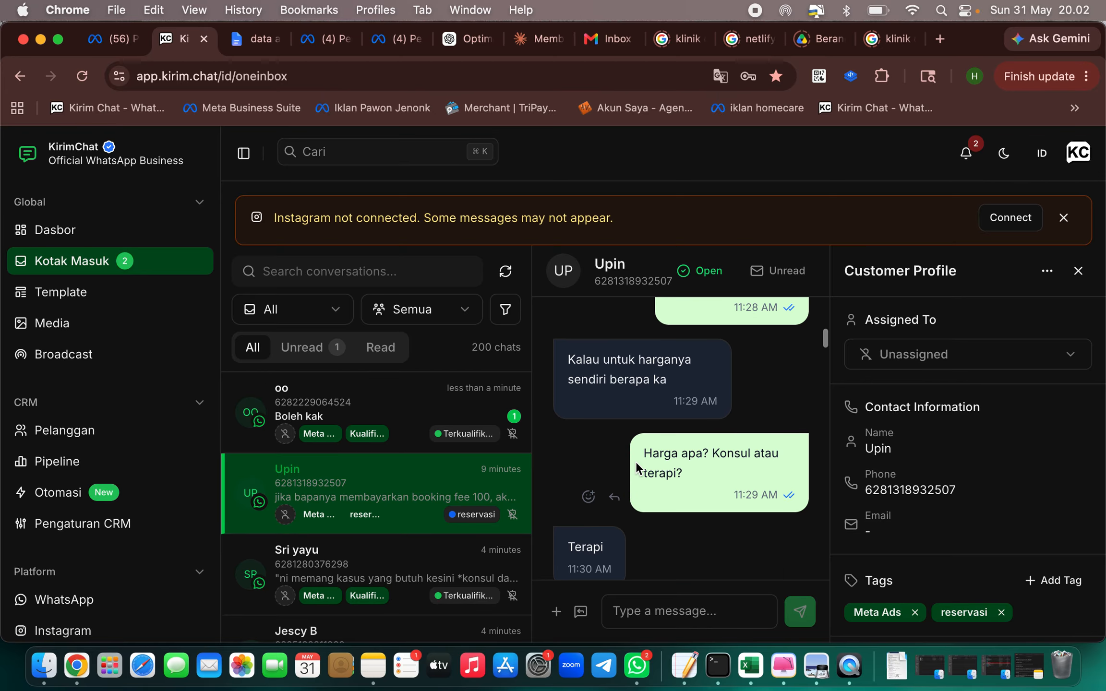
scroll(636, 461, down, 10)
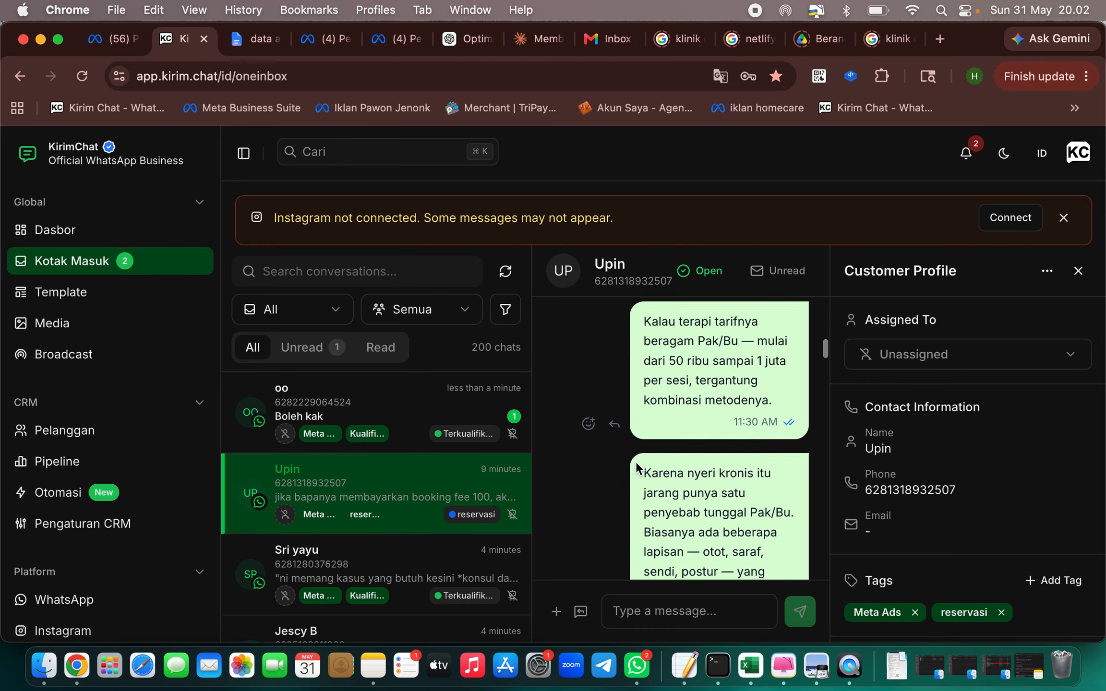
scroll(635, 463, down, 15)
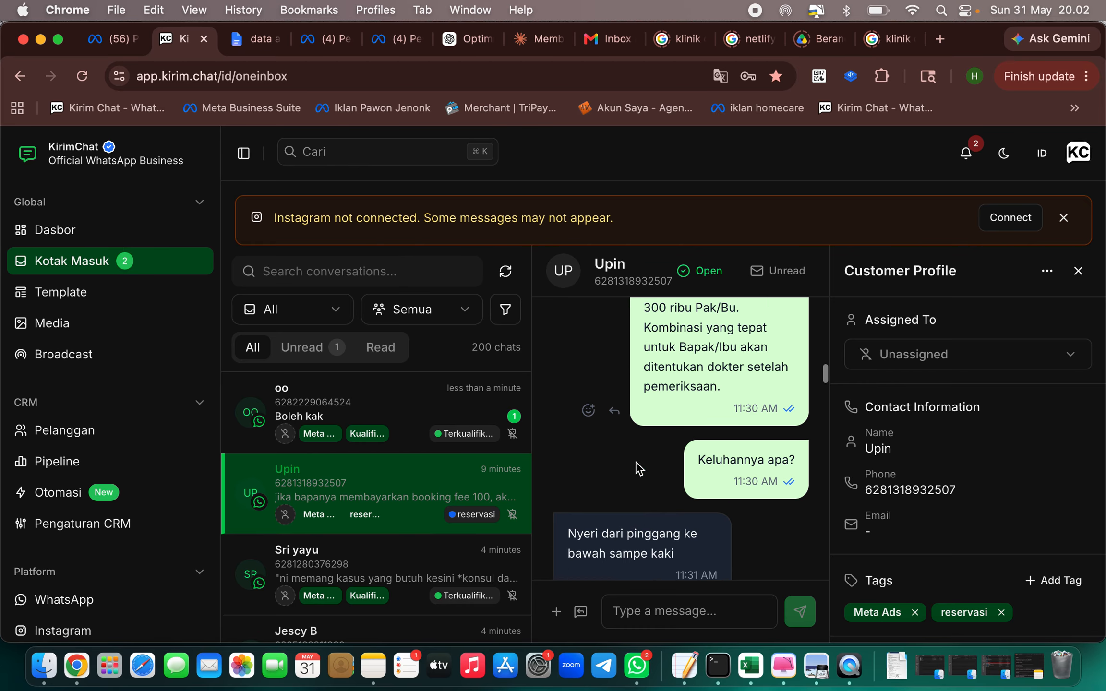
scroll(636, 462, down, 6)
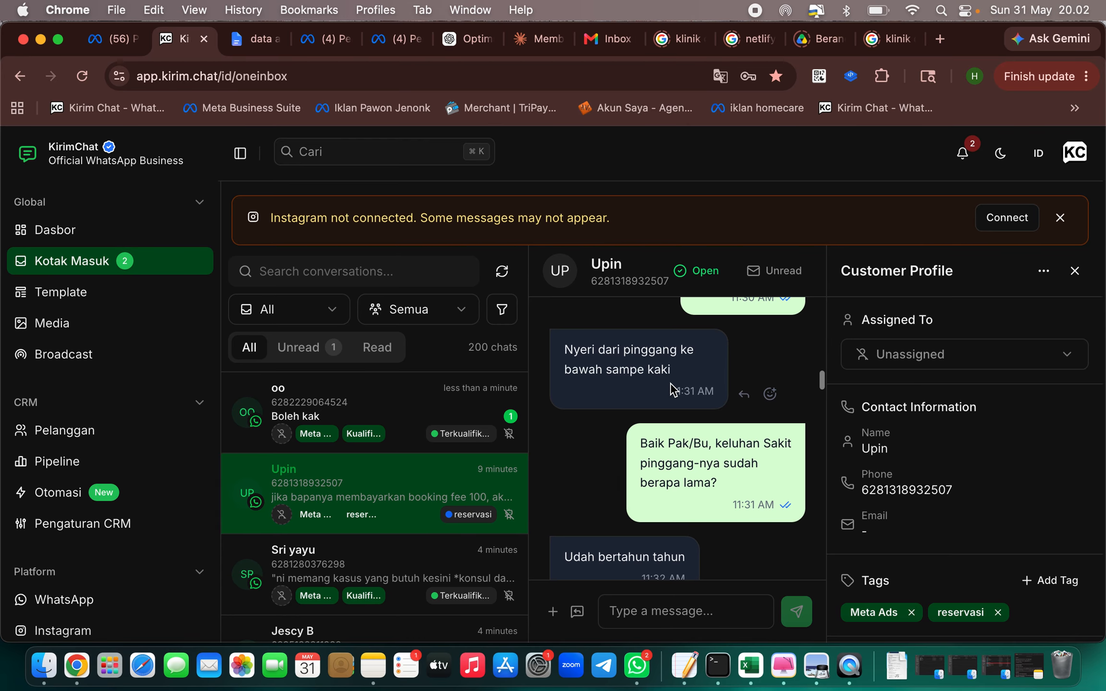
Return to Pixel Ad, enter the Lead scoring keyword "nyeri pinggang" with a score of 20, and add a blank keyword row.
key(ctrl+Right)
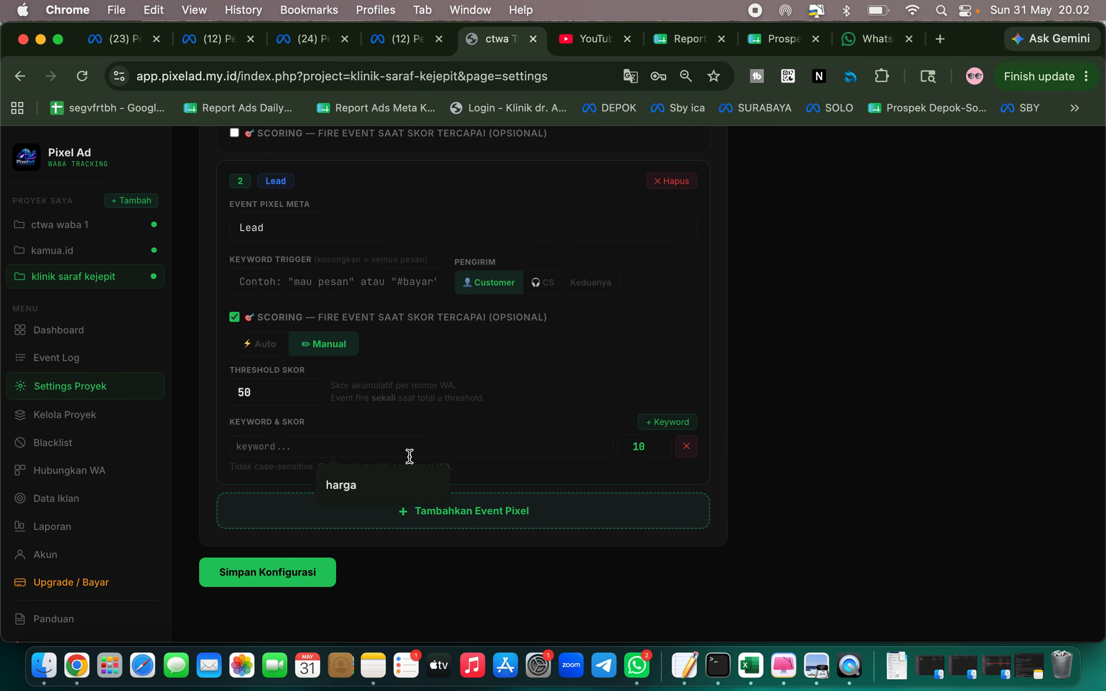
text(nyeri pinggang)
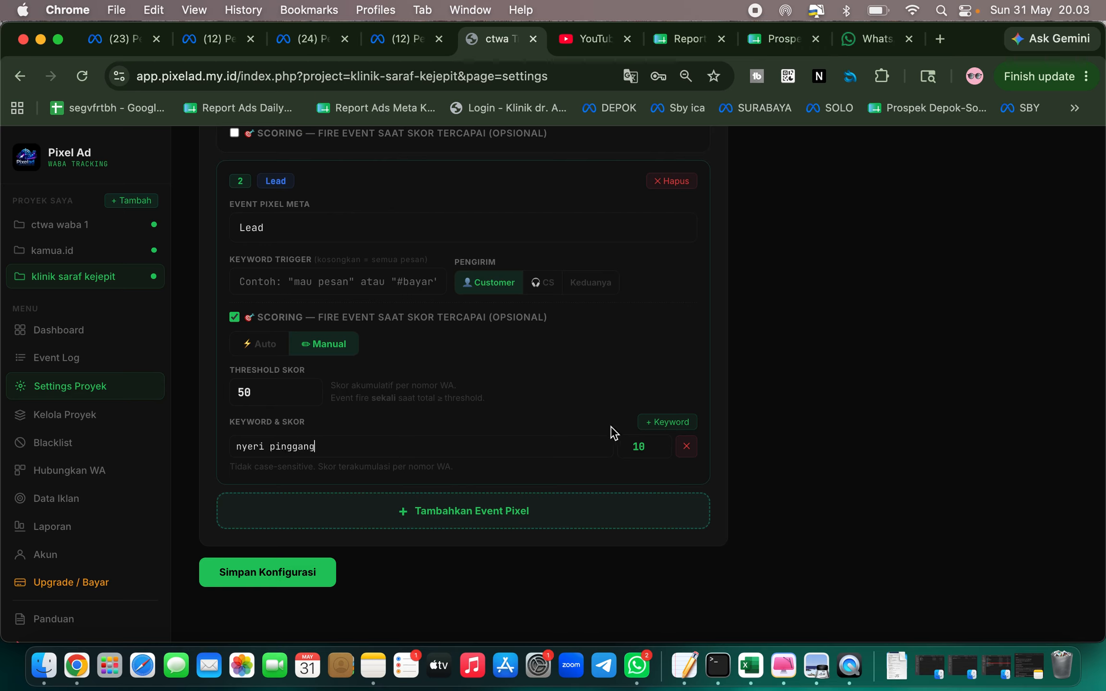
double_click(641, 446)
text(20)
click(667, 423)
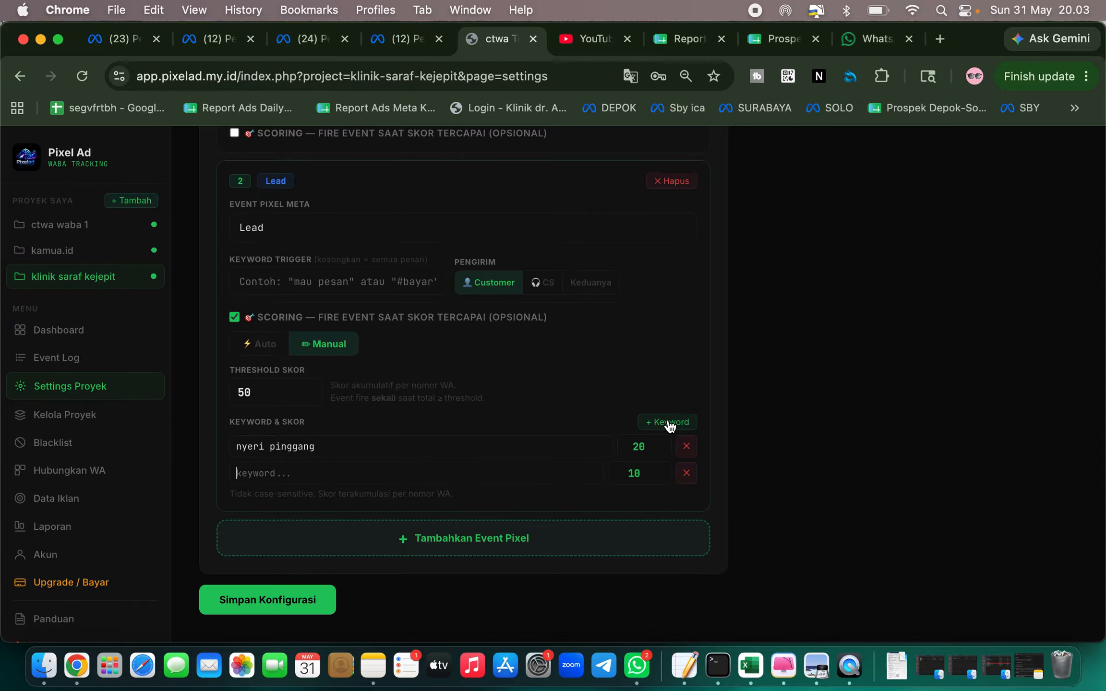
Switch to KirimChat and read the customer's answers about pain duration, spread and previous treatments for more keyword ideas.
key(ctrl+Left)
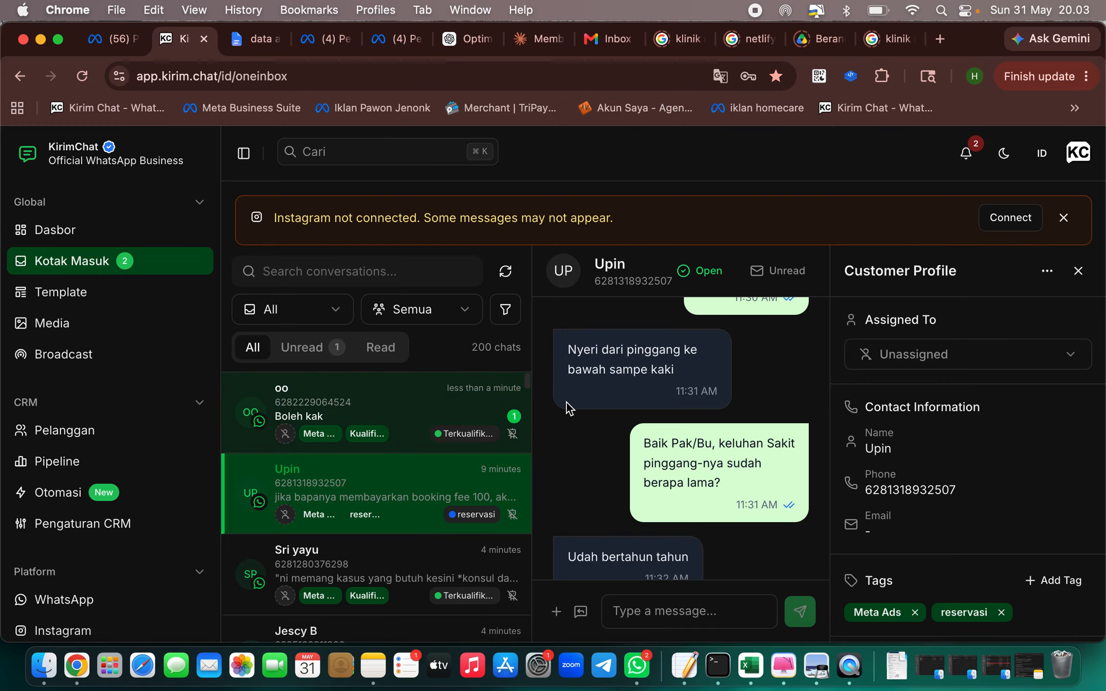
scroll(625, 454, down, 4)
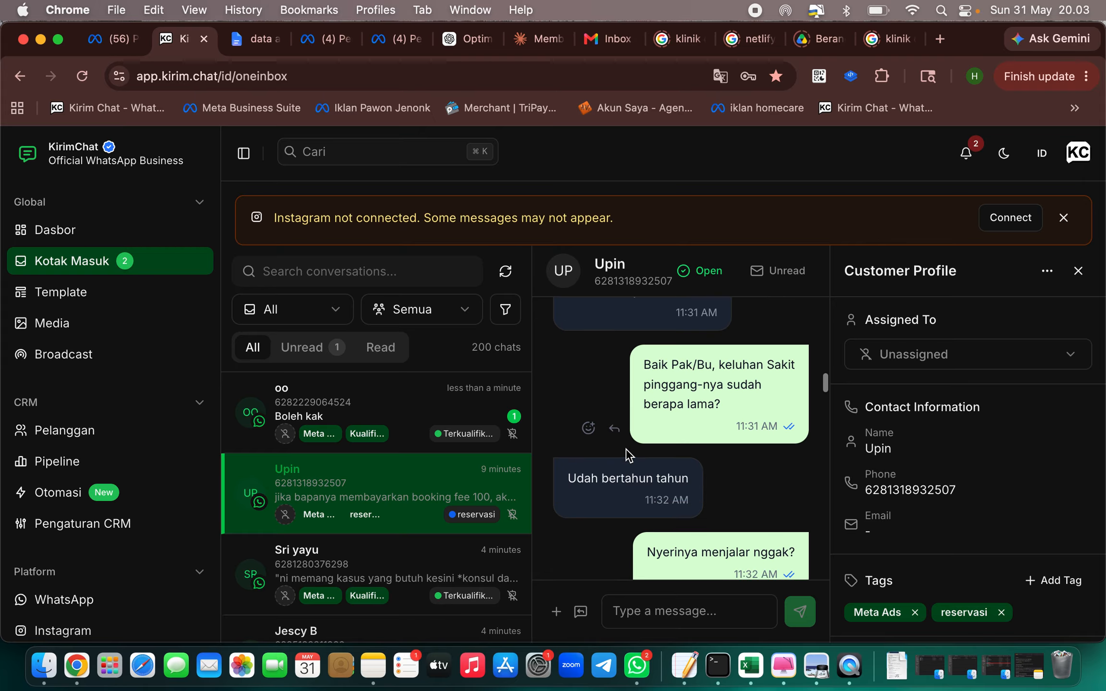
scroll(625, 453, down, 5)
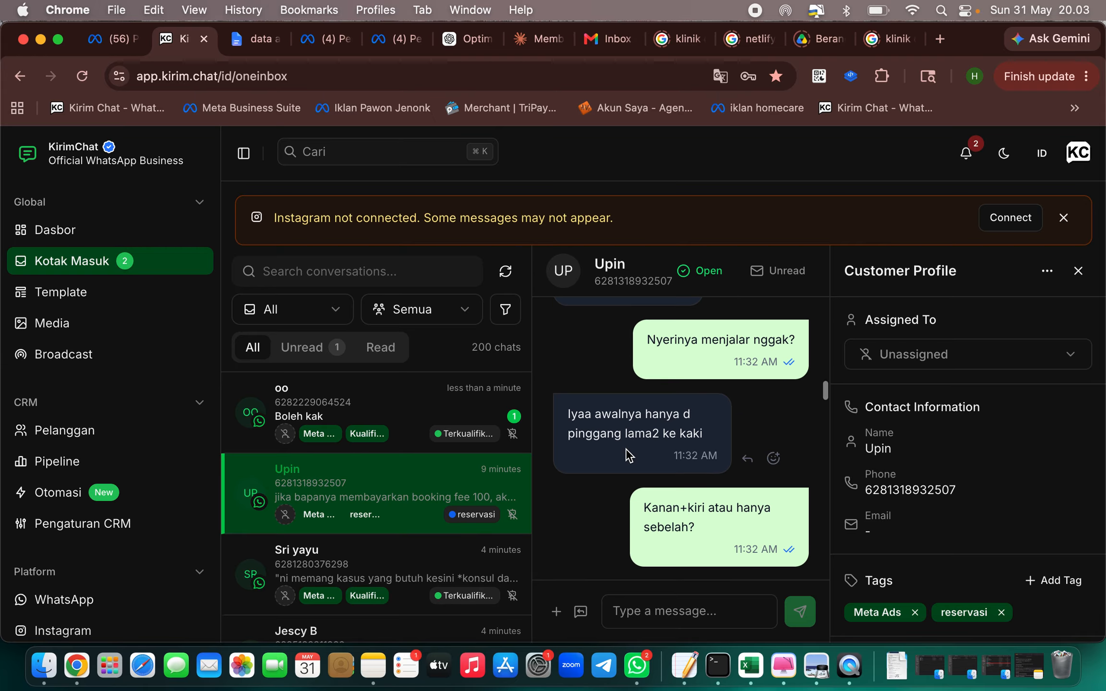
scroll(625, 453, down, 2)
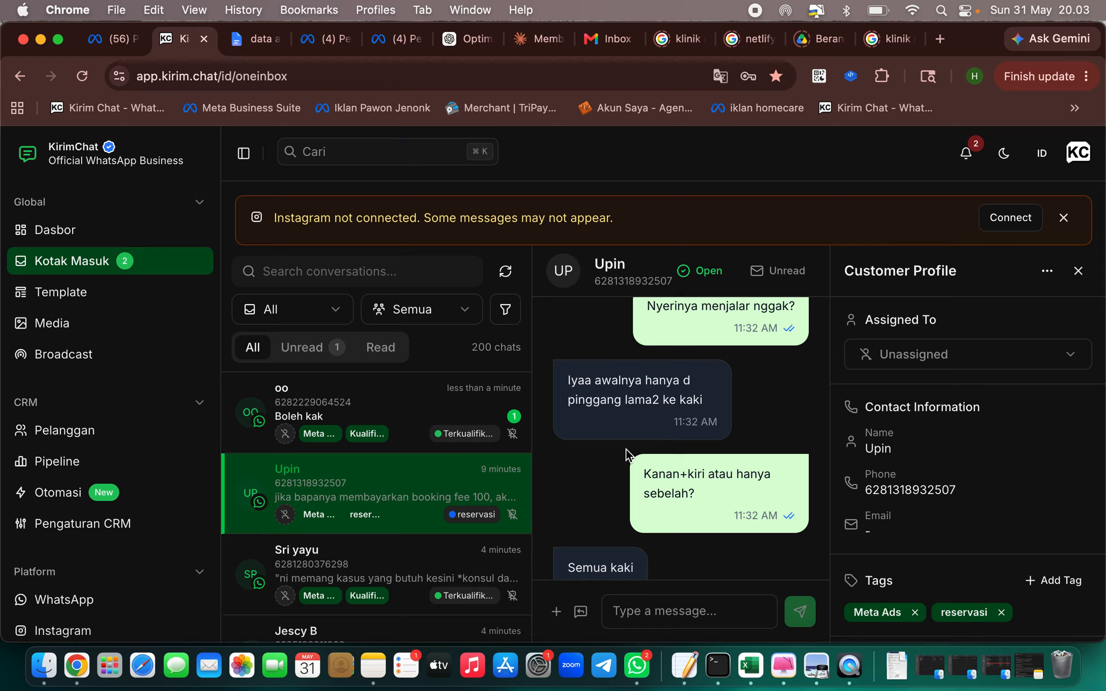
scroll(626, 453, down, 10)
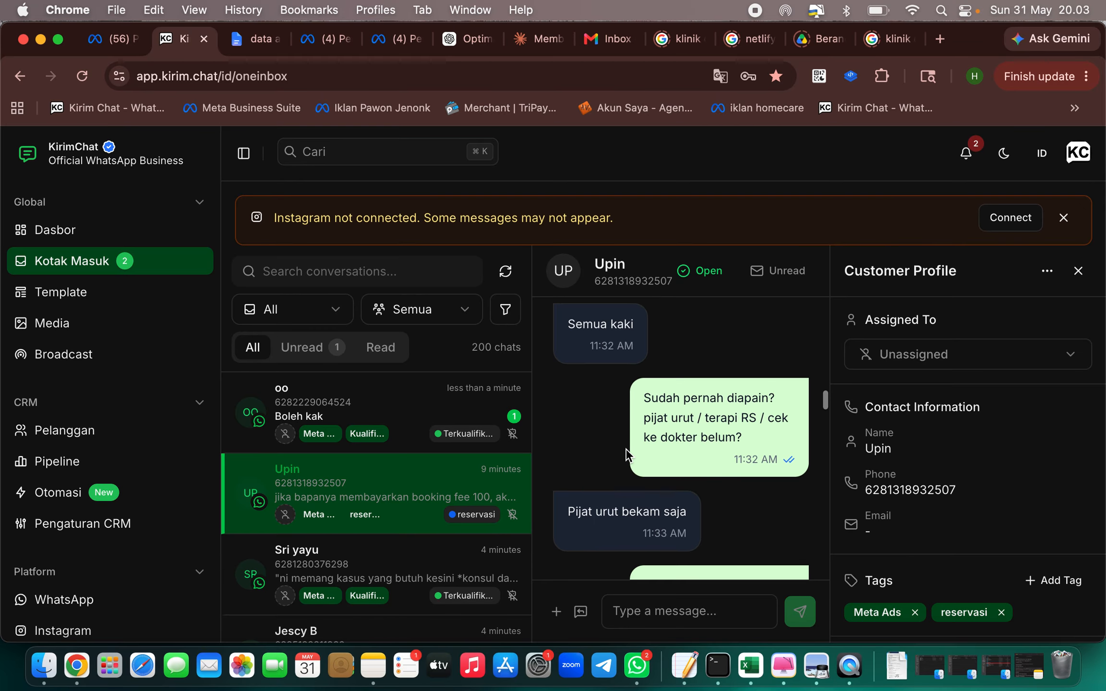
scroll(626, 454, down, 3)
scroll(627, 453, down, 3)
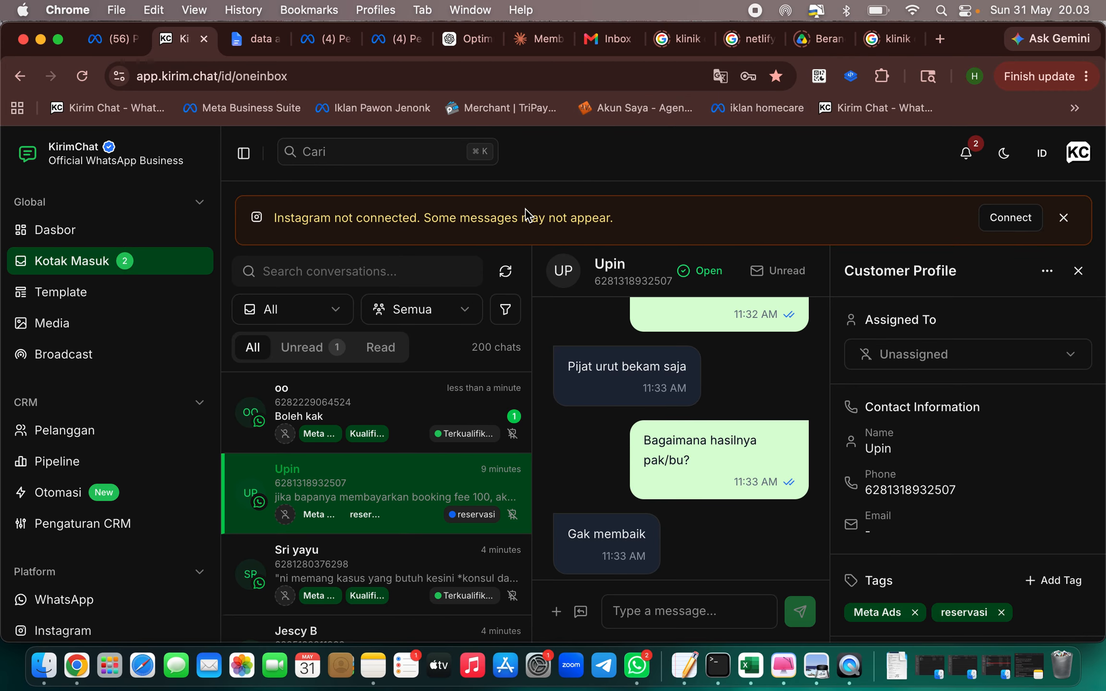
Go back to Pixel Ad and enter "pijat" in the blank Lead scoring row with a score of 10.
key(ctrl+Right)
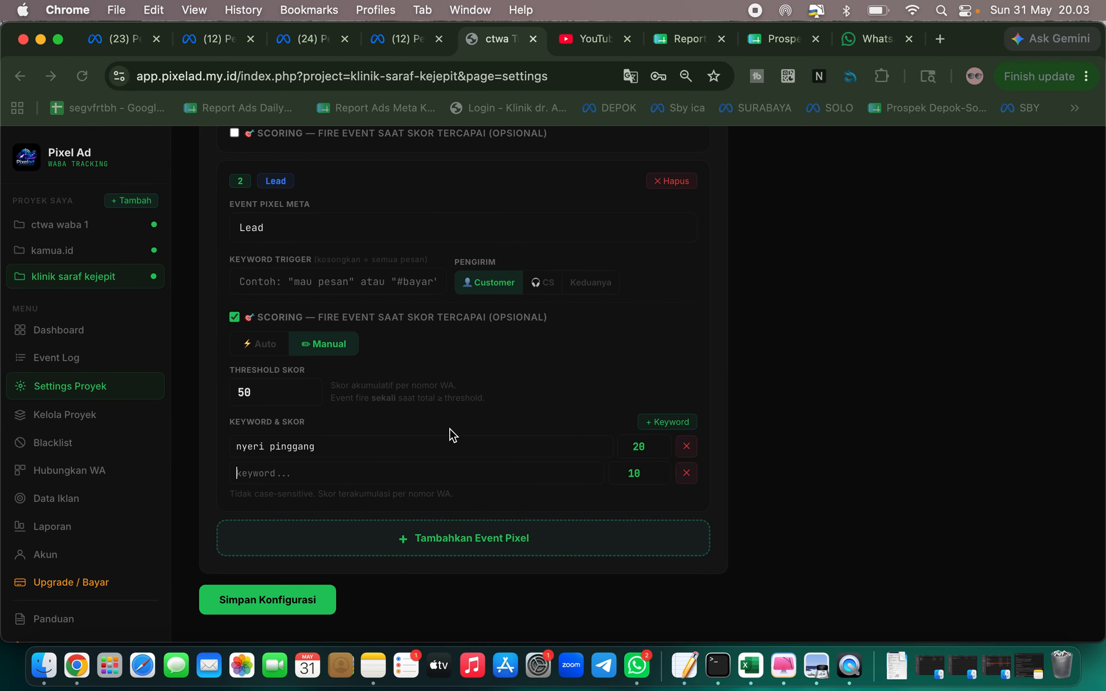
click(408, 474)
text(pijat)
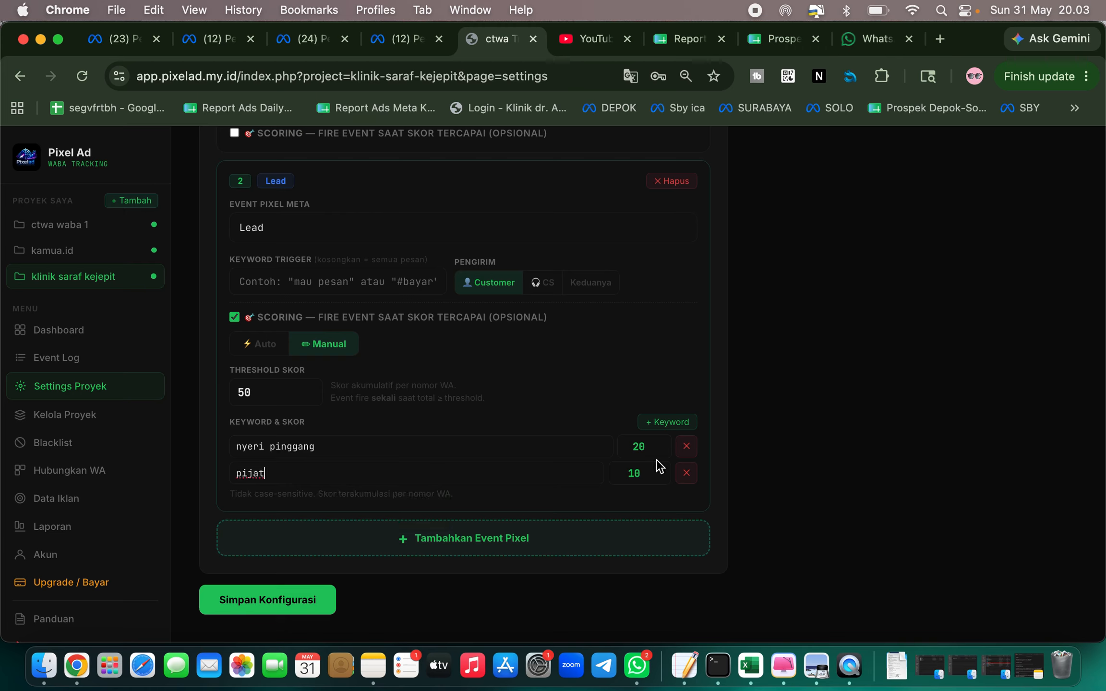
drag(654, 469, 630, 468)
Add the scoring keyword "bekam" to the Lead event with a score of 5.
click(679, 427)
click(468, 499)
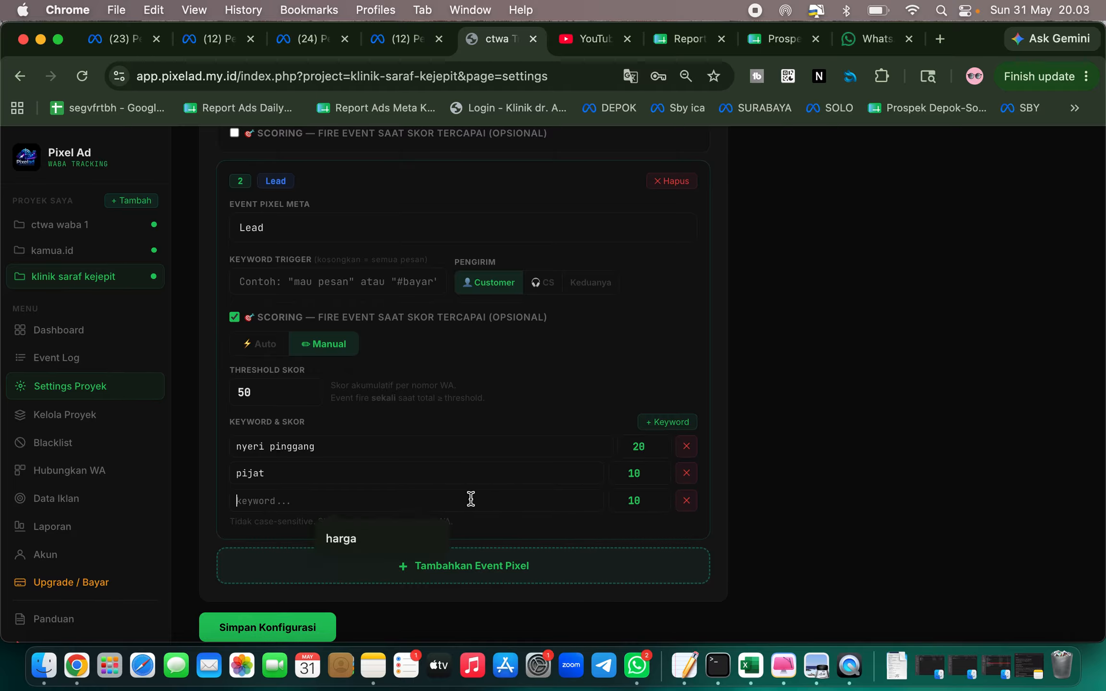
text(bekam)
drag(655, 501, 610, 509)
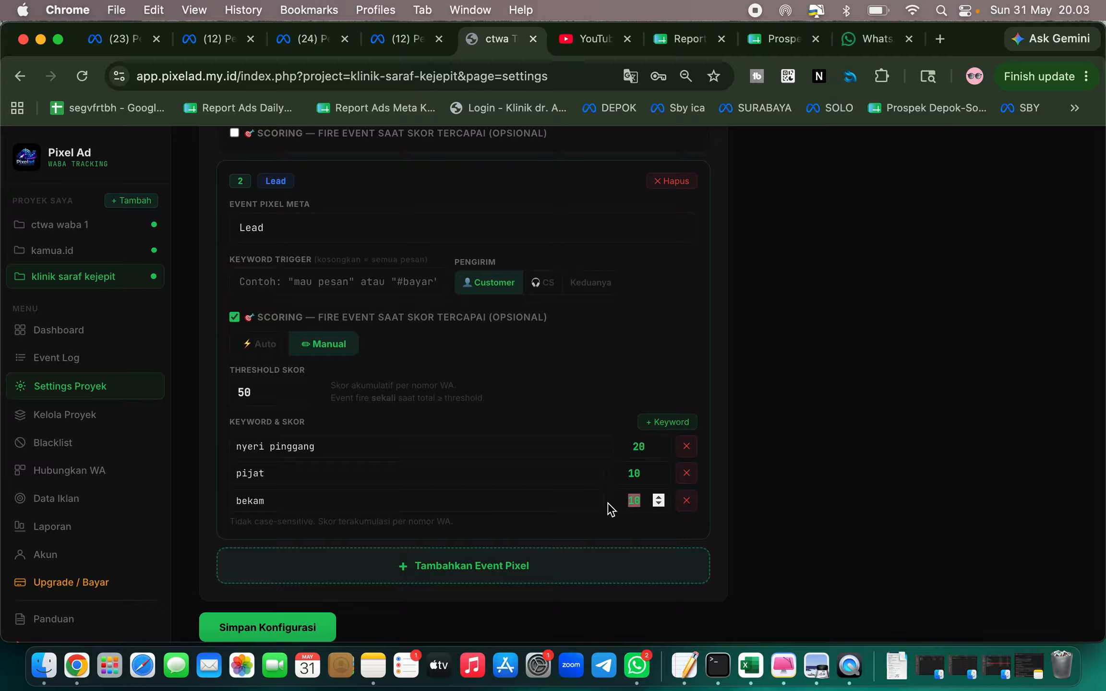
text(5)
Add the scoring keyword "urut" with a score of 5 to the Lead event, followed by another blank keyword row.
click(677, 422)
text(urut)
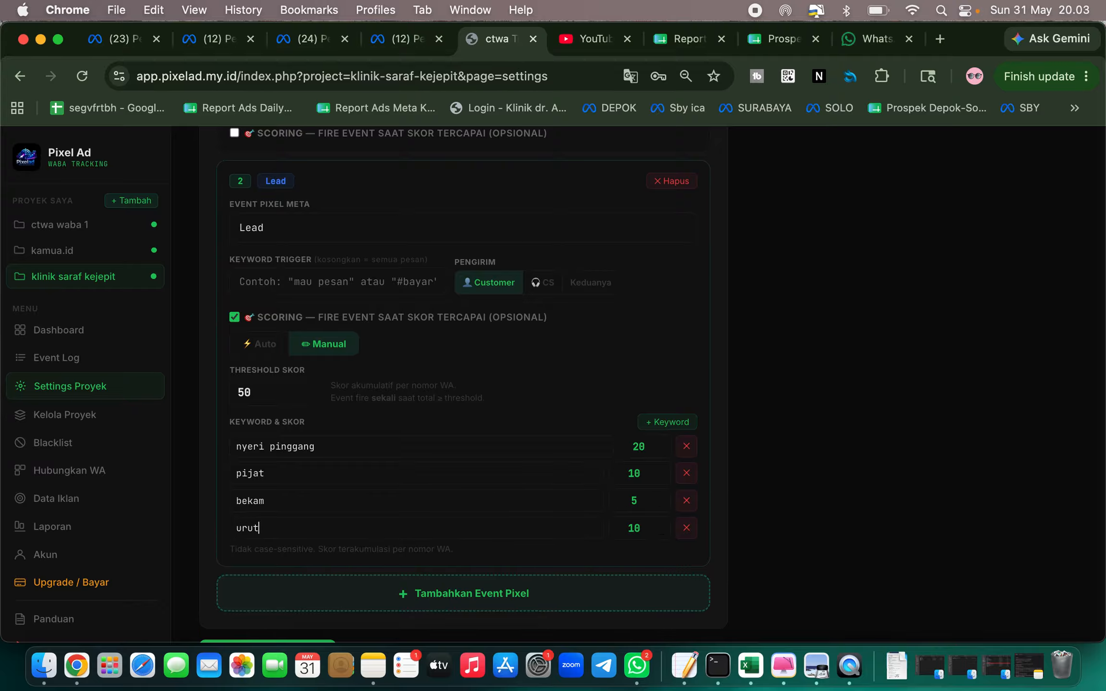
drag(643, 524, 616, 522)
text(5)
click(658, 427)
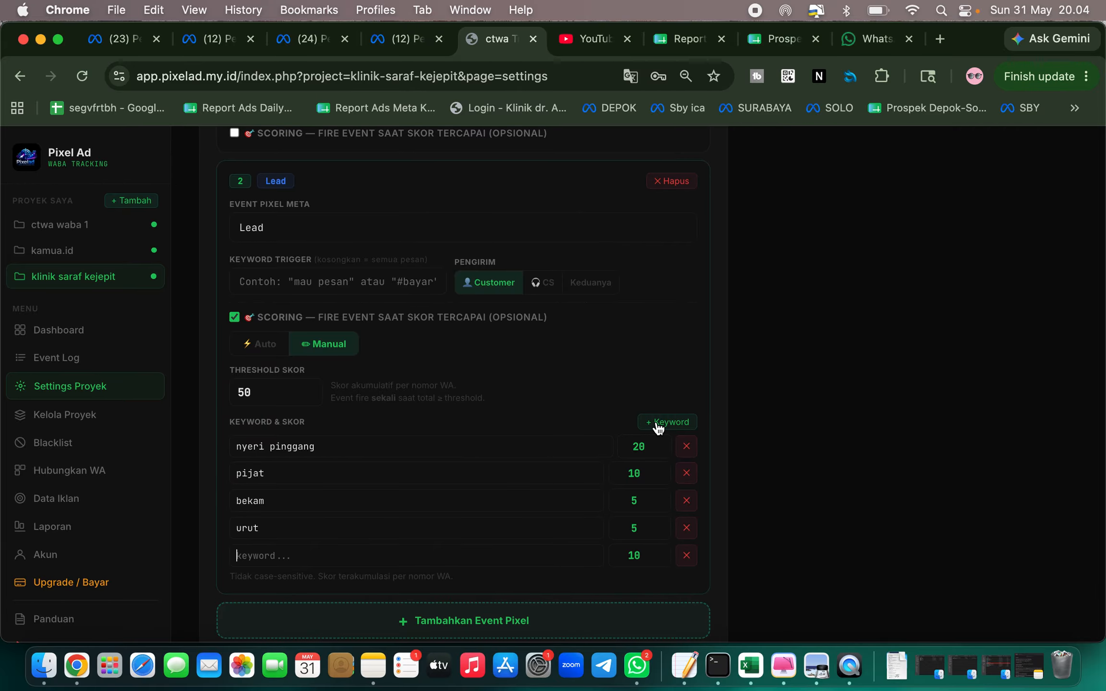
Consult the customer's further questions in KirimChat, and enter "terapi" with a score of 10 in Pixel Ad's blank Lead keyword row.
key(ctrl+Left)
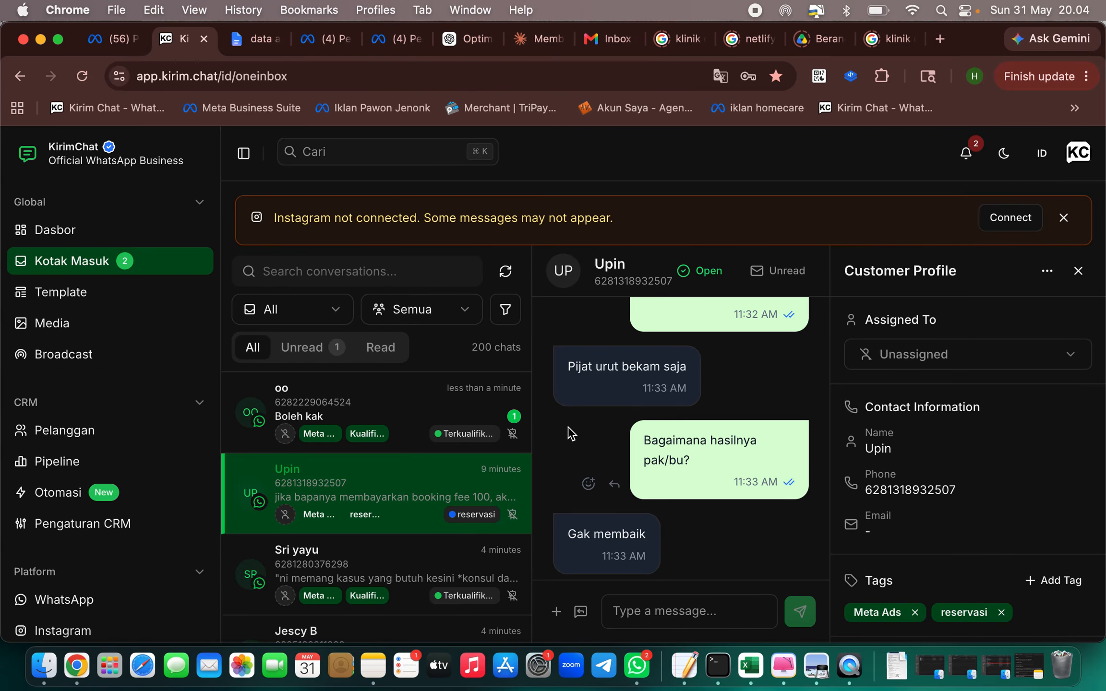
scroll(581, 484, down, 10)
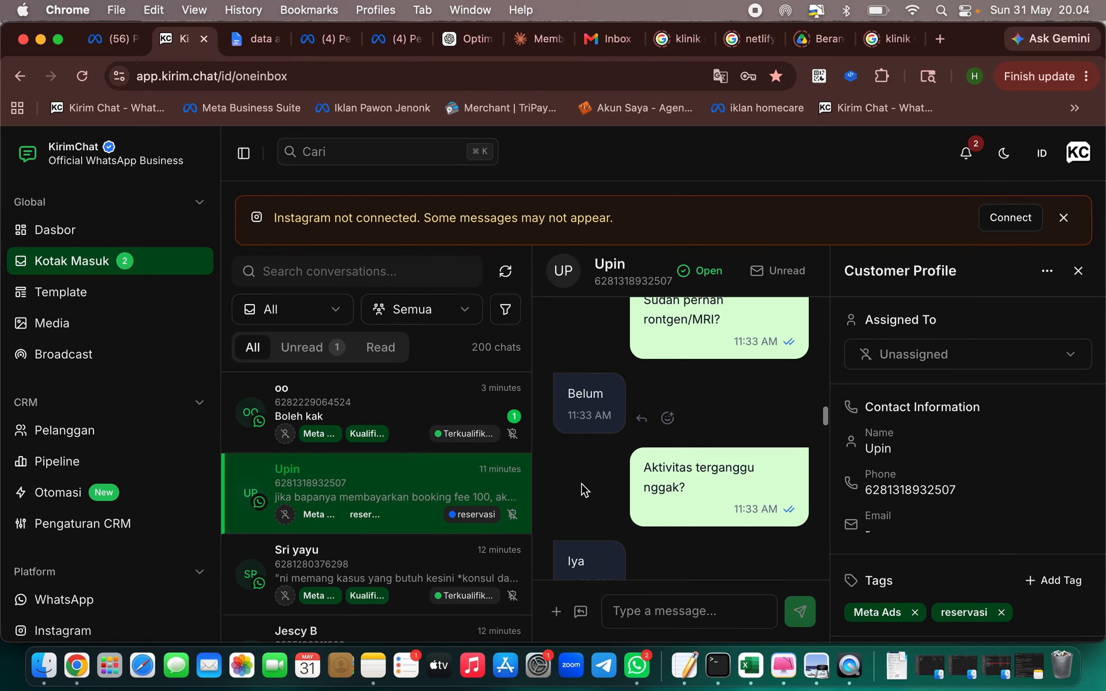
scroll(582, 484, down, 8)
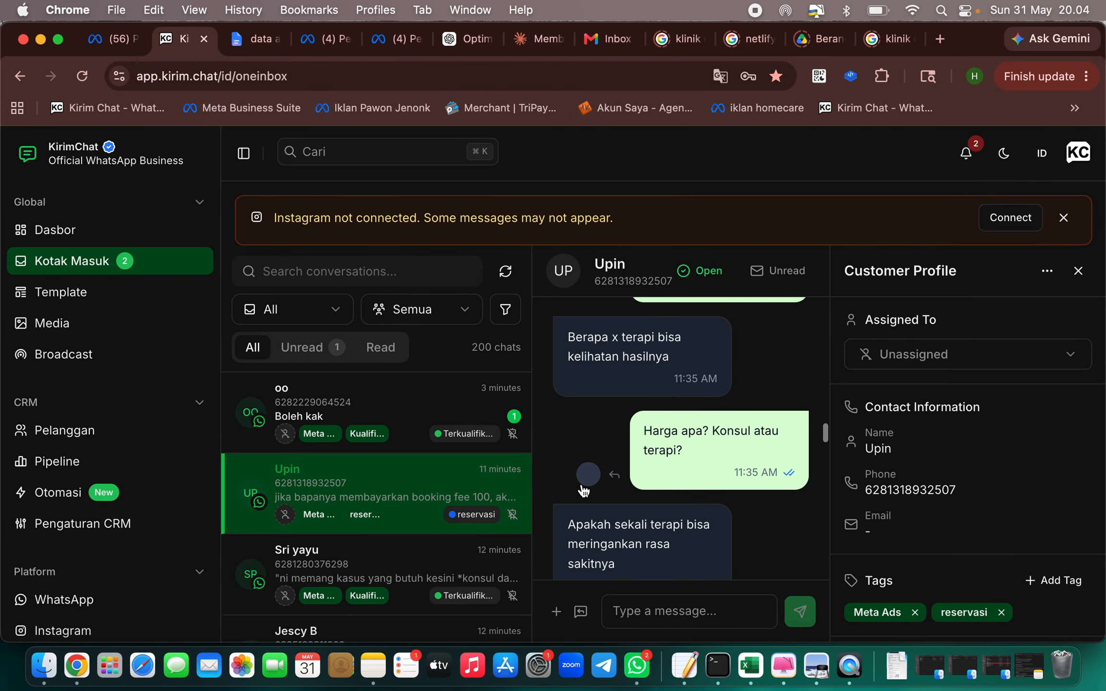
scroll(584, 489, down, 1)
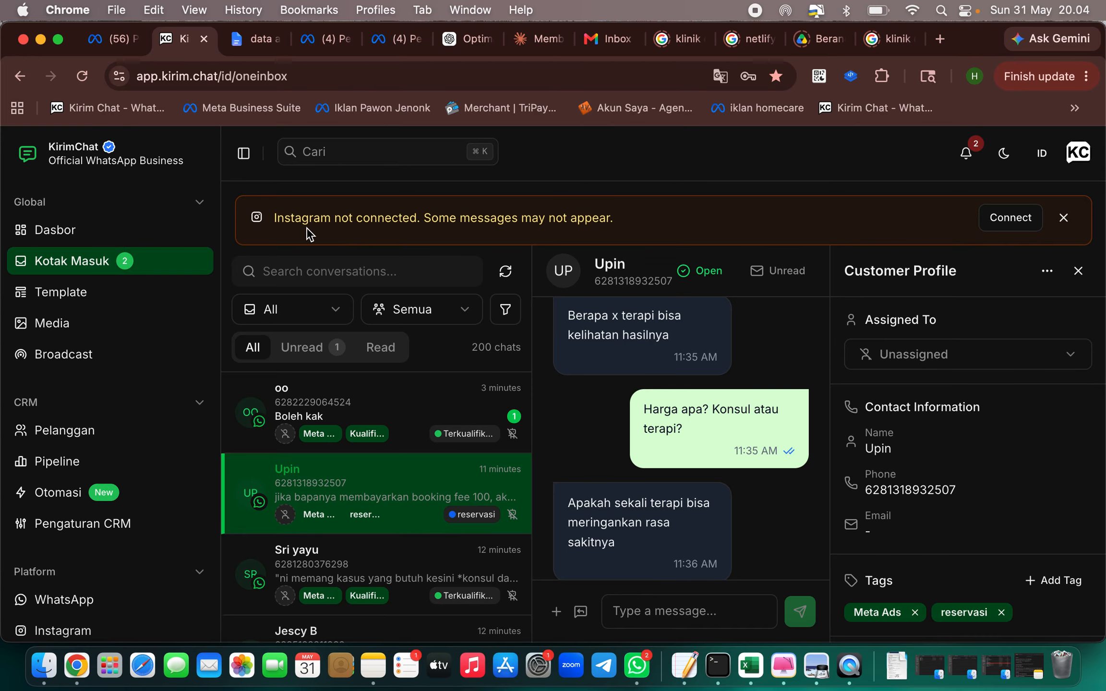
key(ctrl+Right)
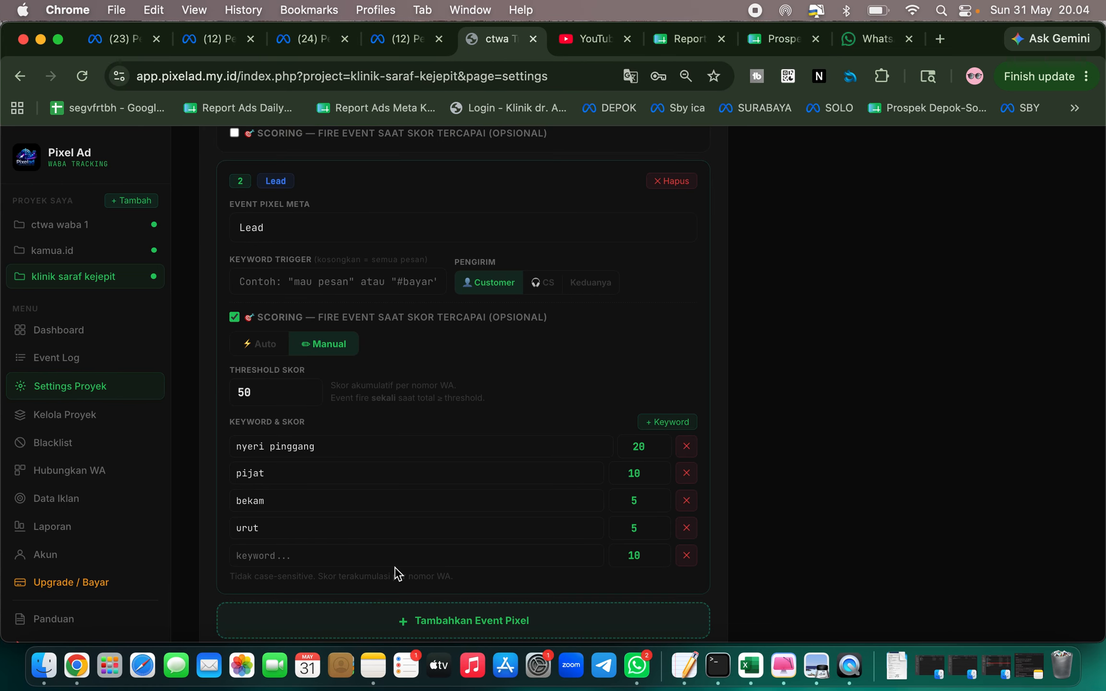
click(394, 555)
text(terapi)
drag(647, 555, 622, 555)
Add the scoring keyword "harga" to the Lead event with a score of 5.
click(671, 424)
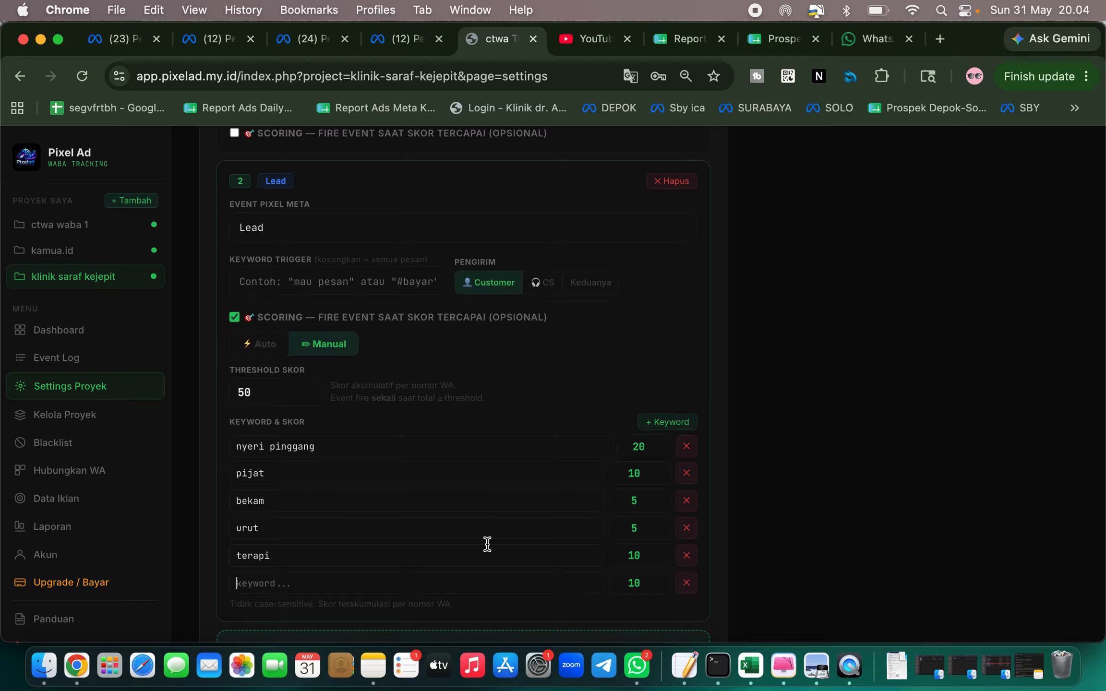
text(harga)
drag(643, 582, 624, 582)
text(5)
scroll(577, 548, down, 3)
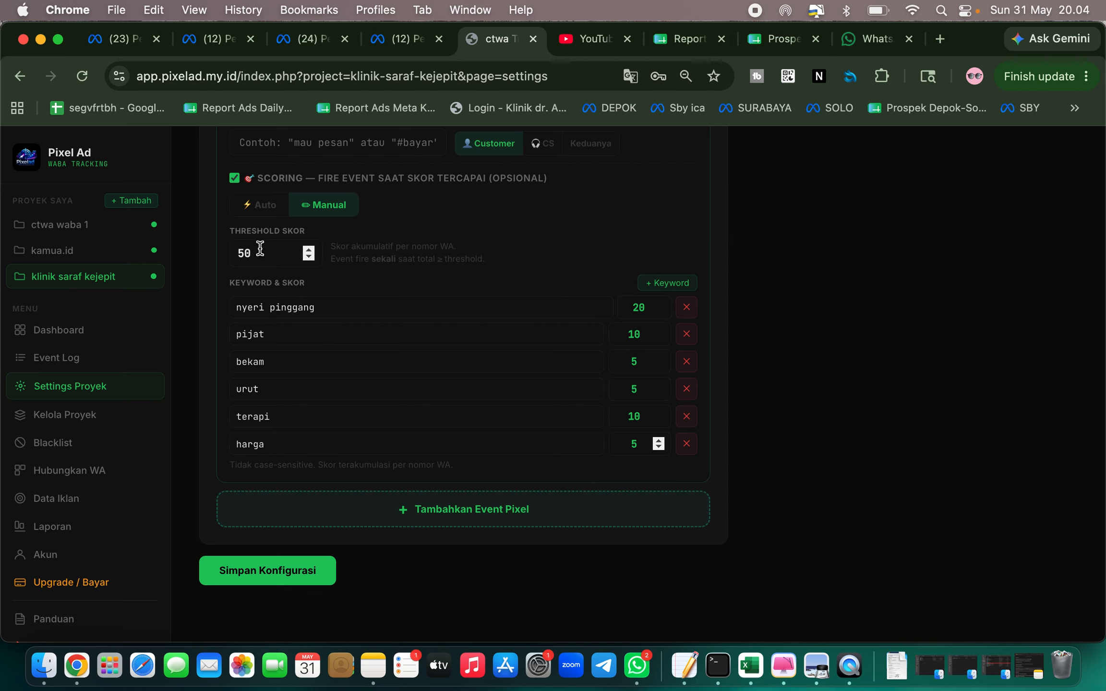
Set the Lead event's score threshold to 51.
drag(259, 248, 230, 248)
click(379, 250)
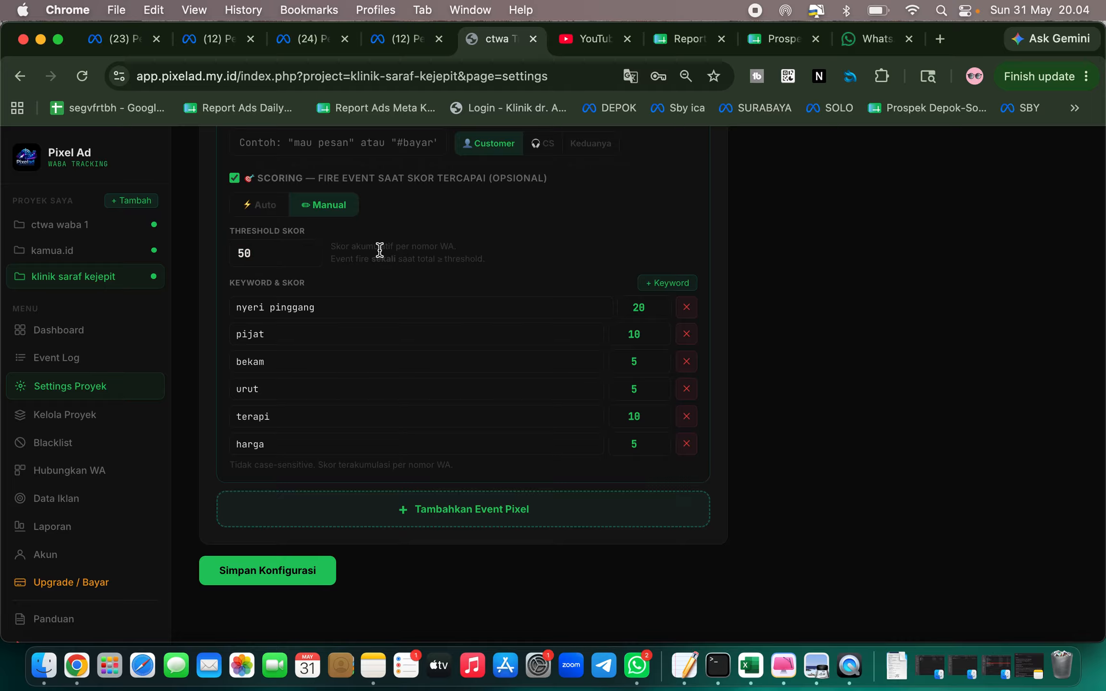
click(262, 250)
scroll(281, 287, up, 4)
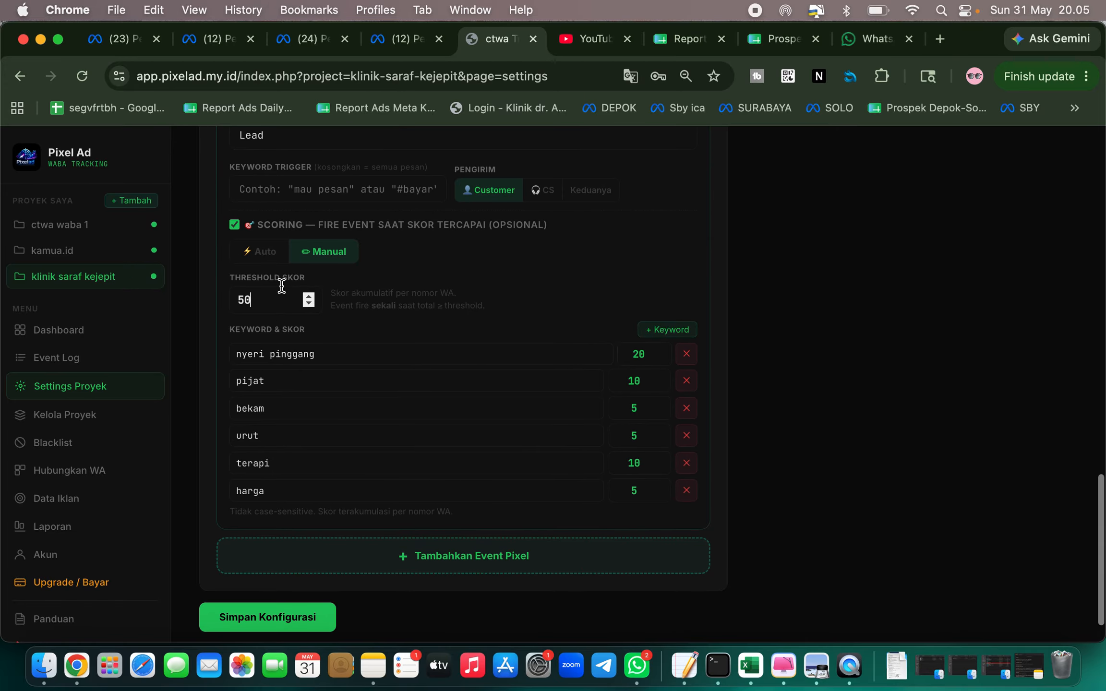
key(Up)
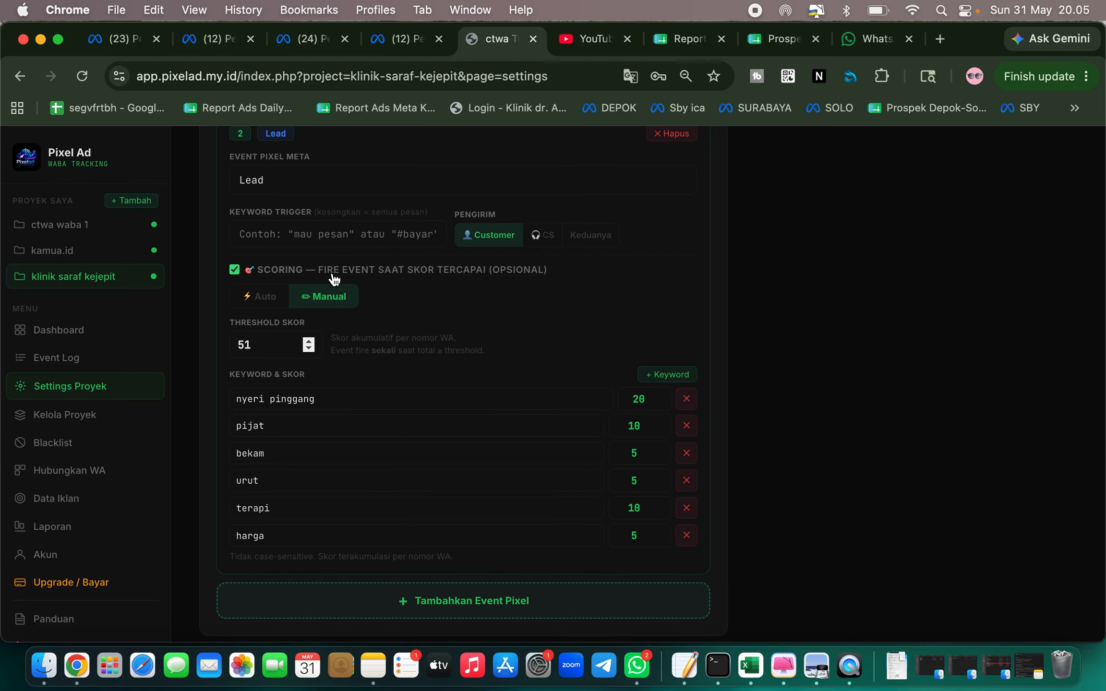
scroll(509, 455, down, 4)
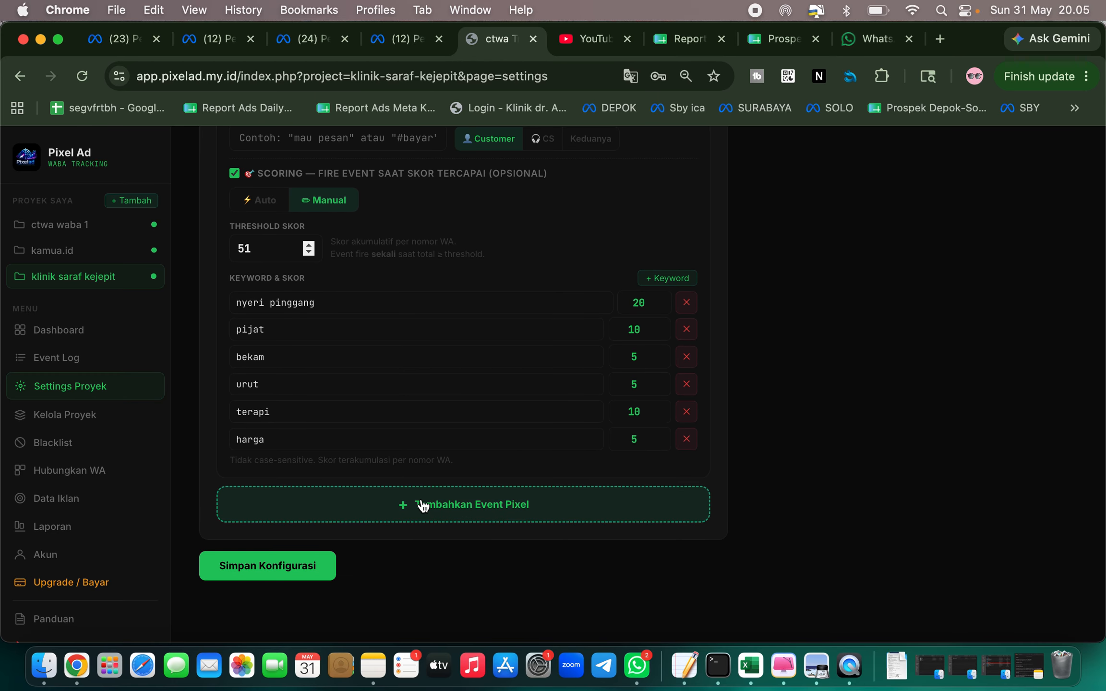
Set the Lead event's score threshold to 50, and add a third pixel event of type InitiateCheckout.
key(BackSpace)
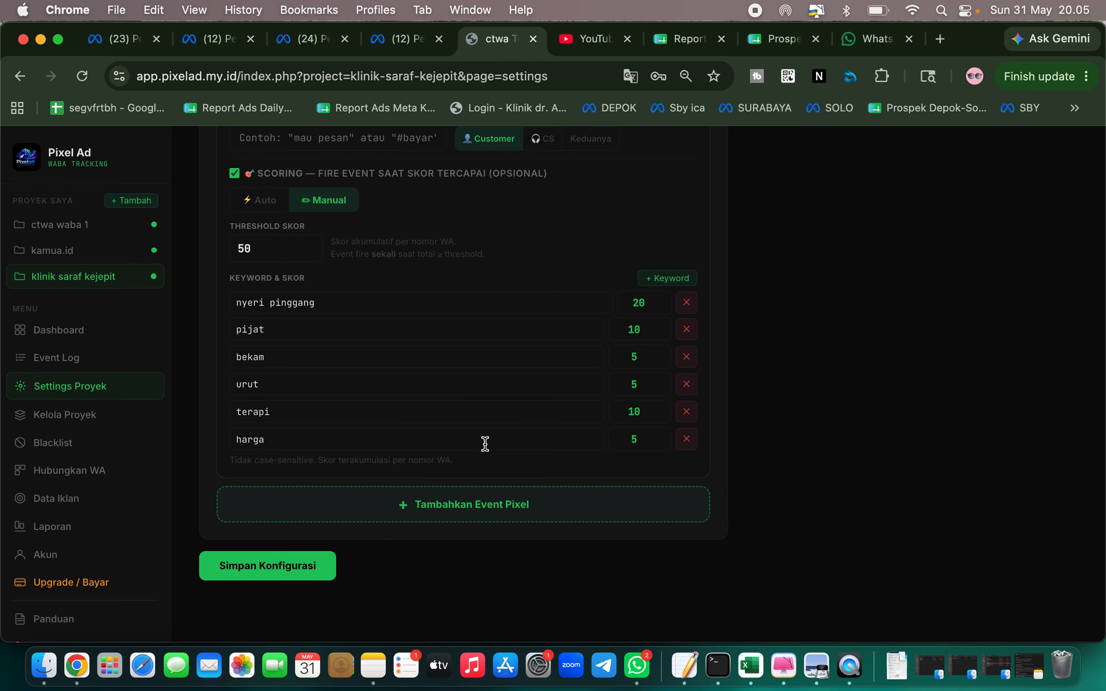
click(470, 515)
scroll(486, 452, down, 5)
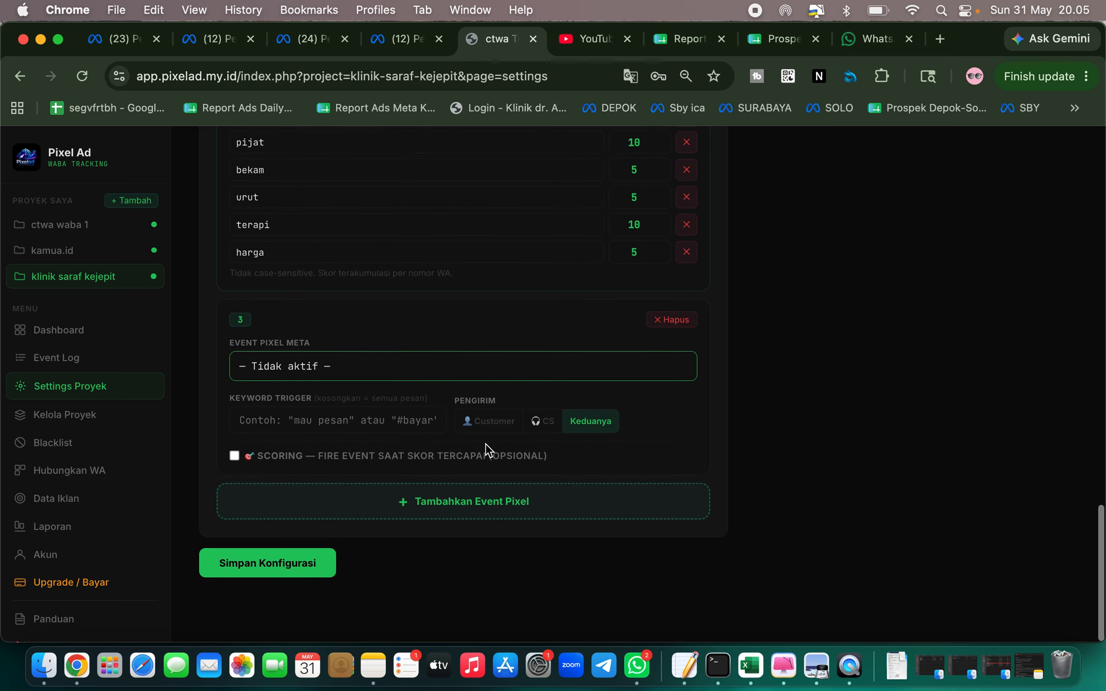
click(545, 369)
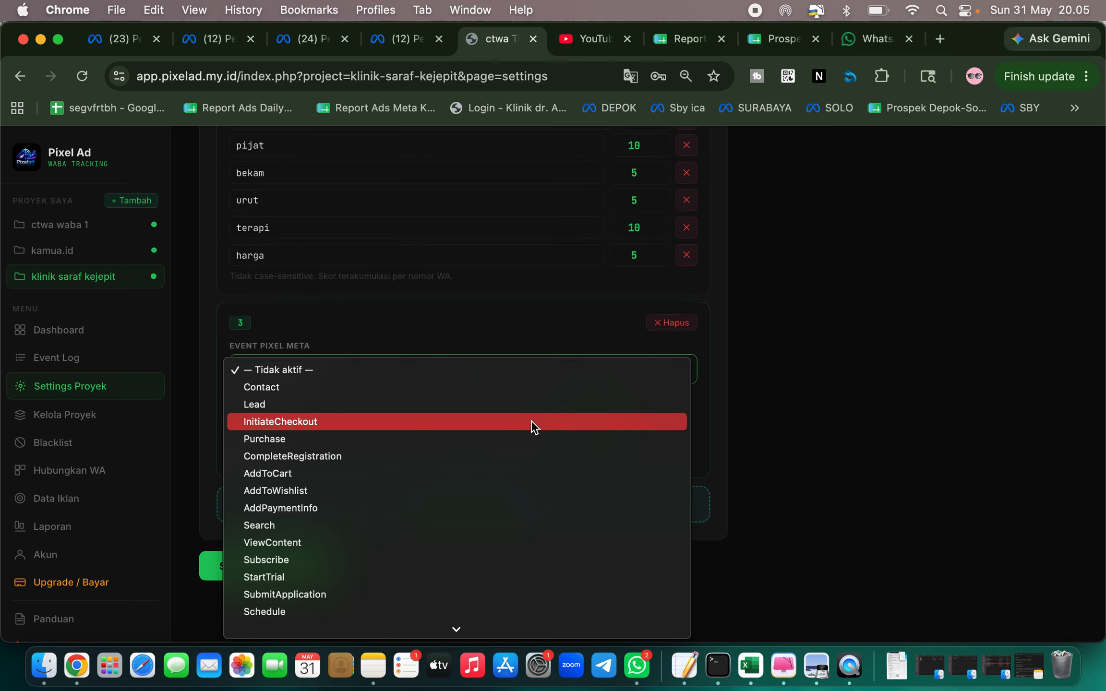
click(528, 419)
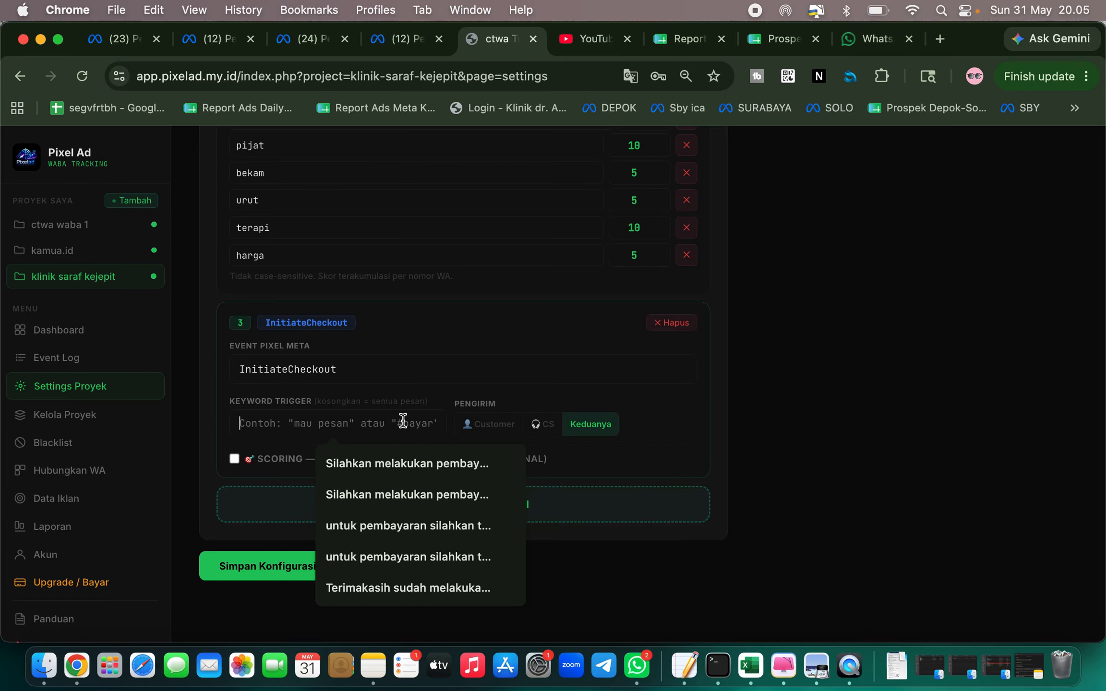
Switch to KirimChat and copy the phrase "sudah kami jadwalkan" from the clinic's appointment confirmation message in the open conversation.
key(ctrl+Left)
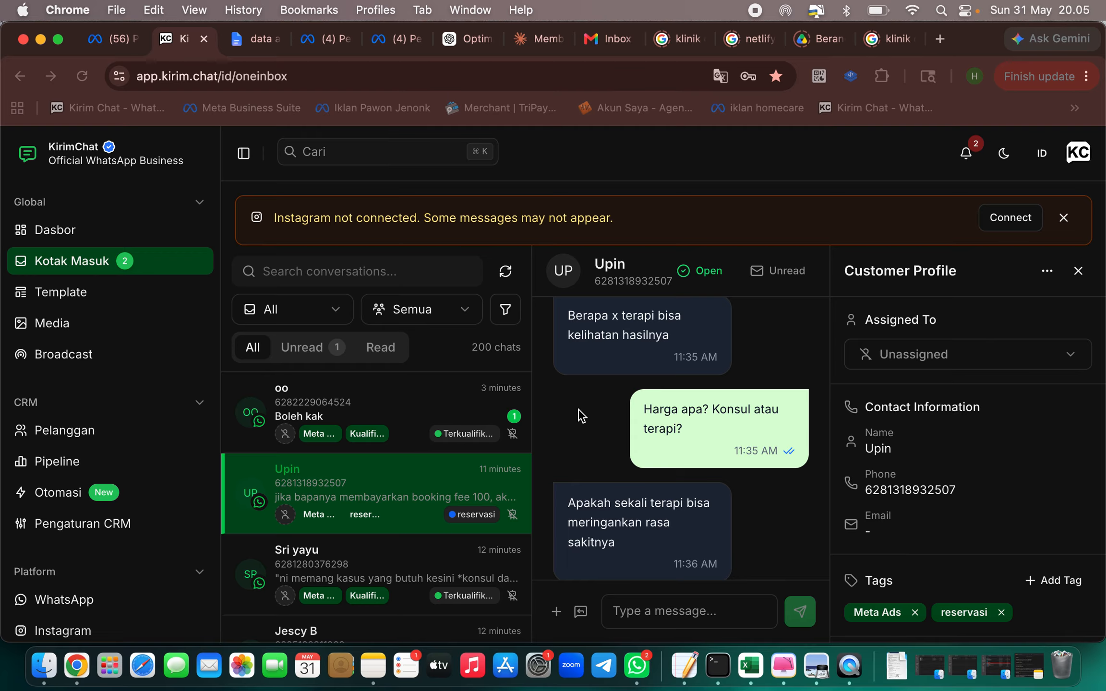
scroll(594, 496, down, 20)
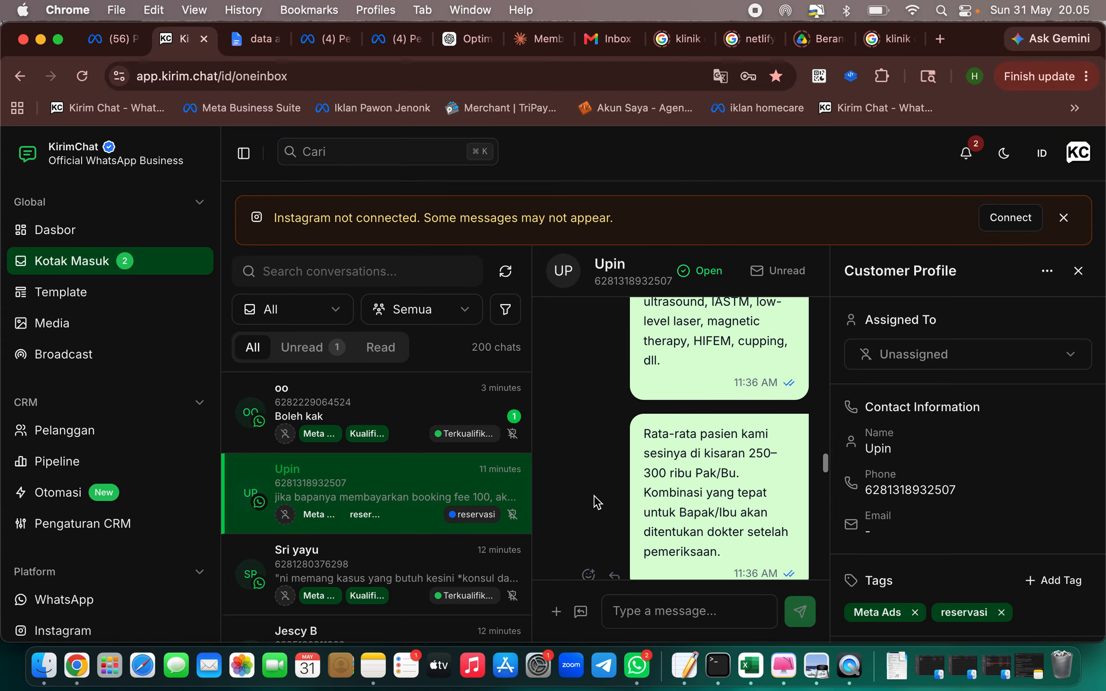
scroll(597, 502, down, 15)
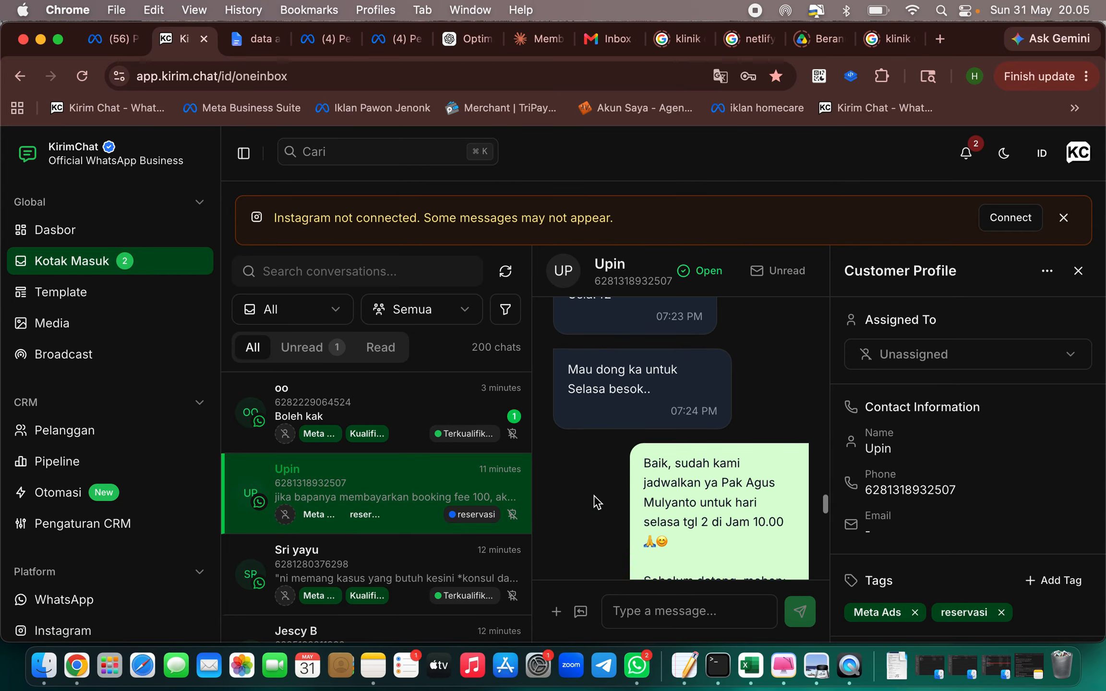
scroll(596, 502, down, 8)
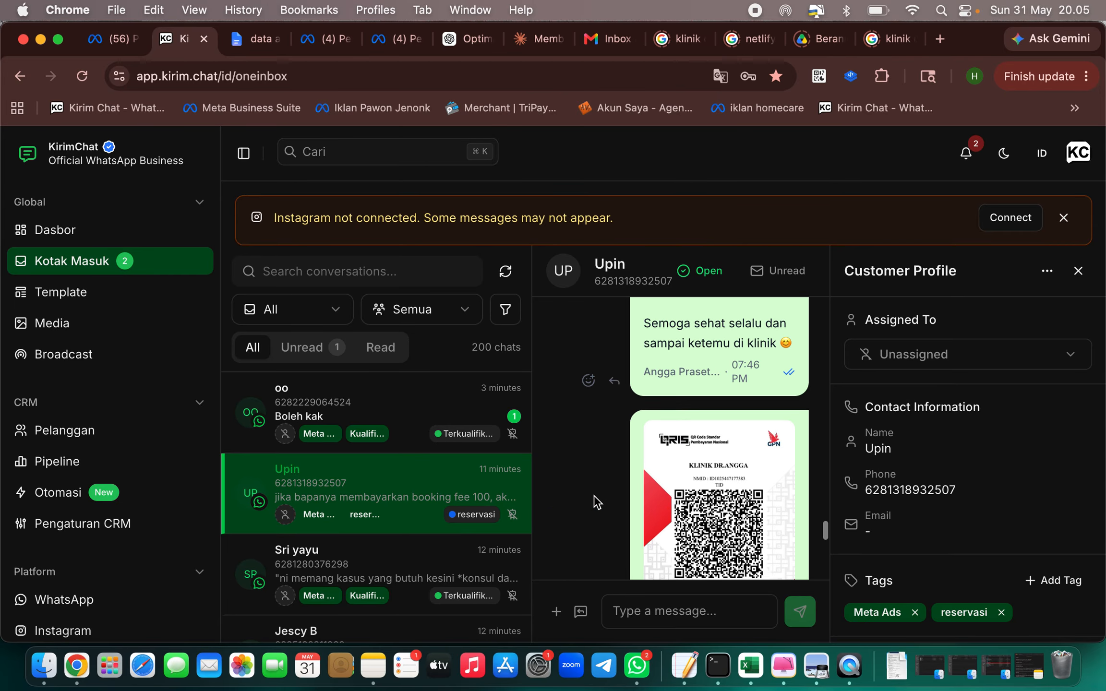
scroll(596, 501, up, 10)
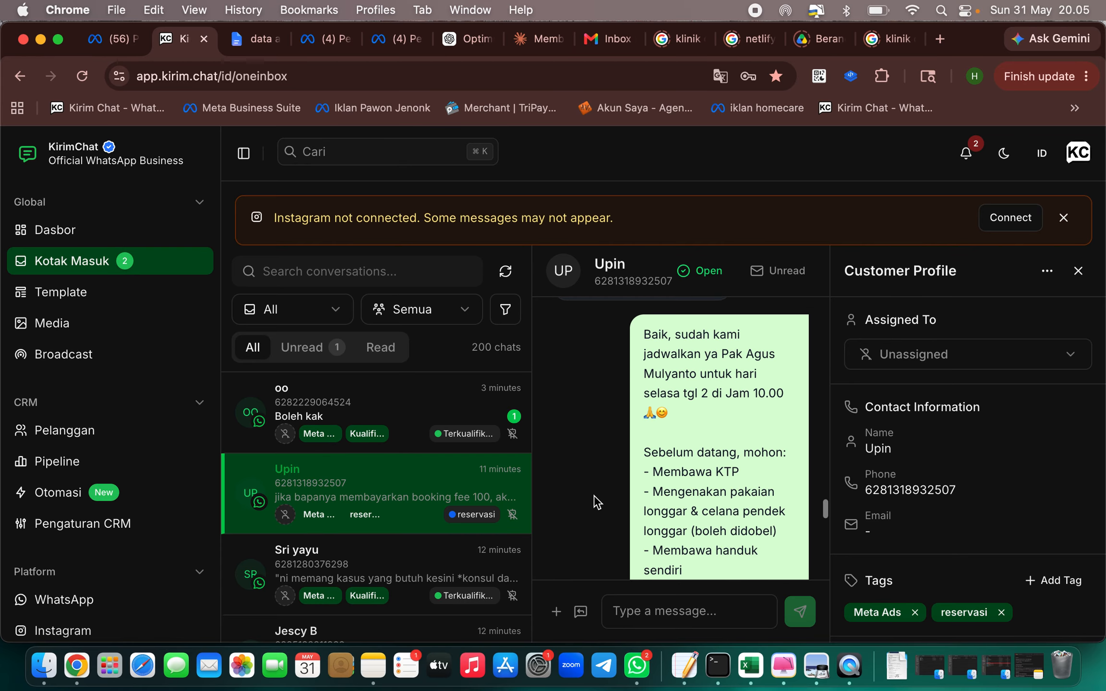
scroll(687, 414, up, 4)
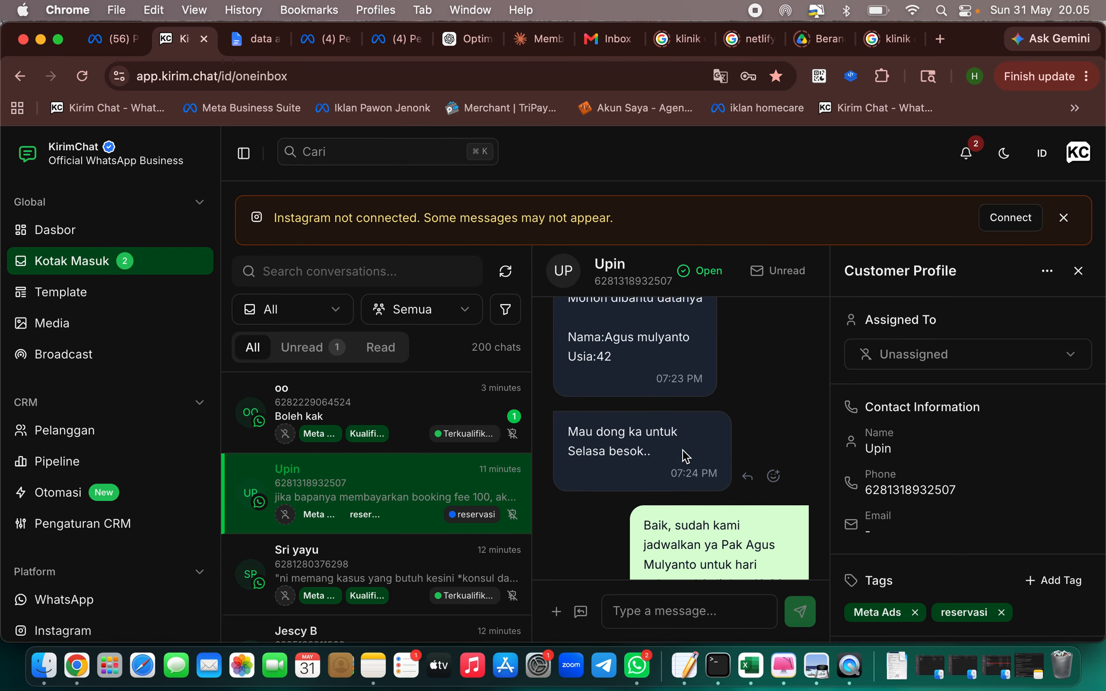
scroll(685, 456, up, 1)
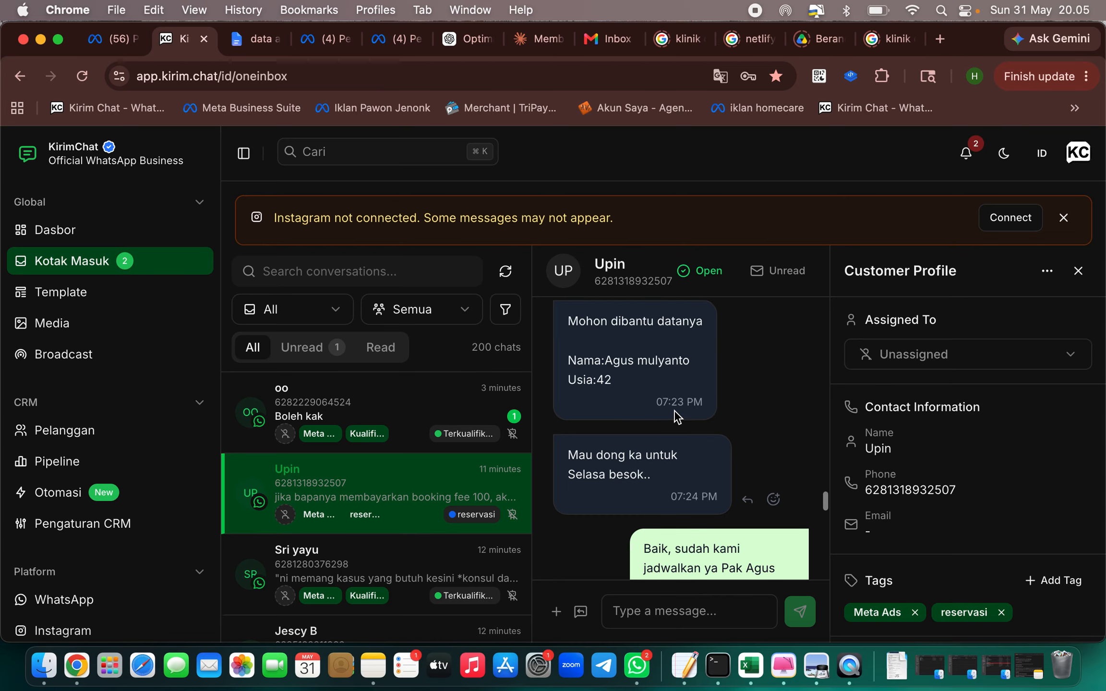
scroll(677, 417, down, 3)
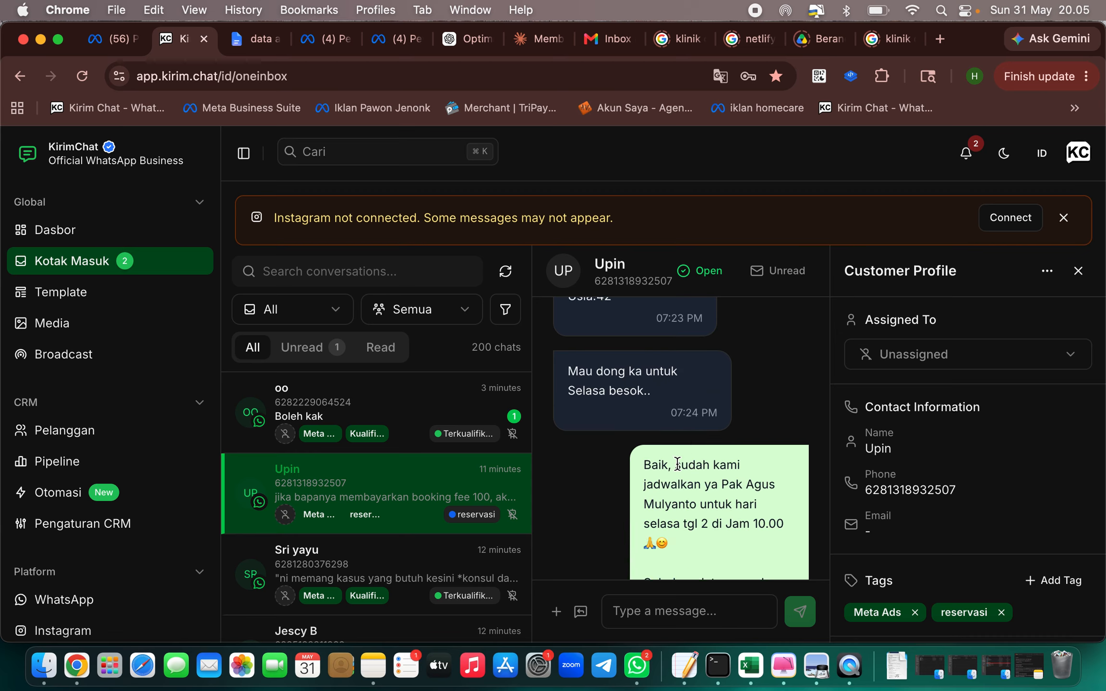
drag(701, 475, 714, 487)
key(super+c)
click(714, 486)
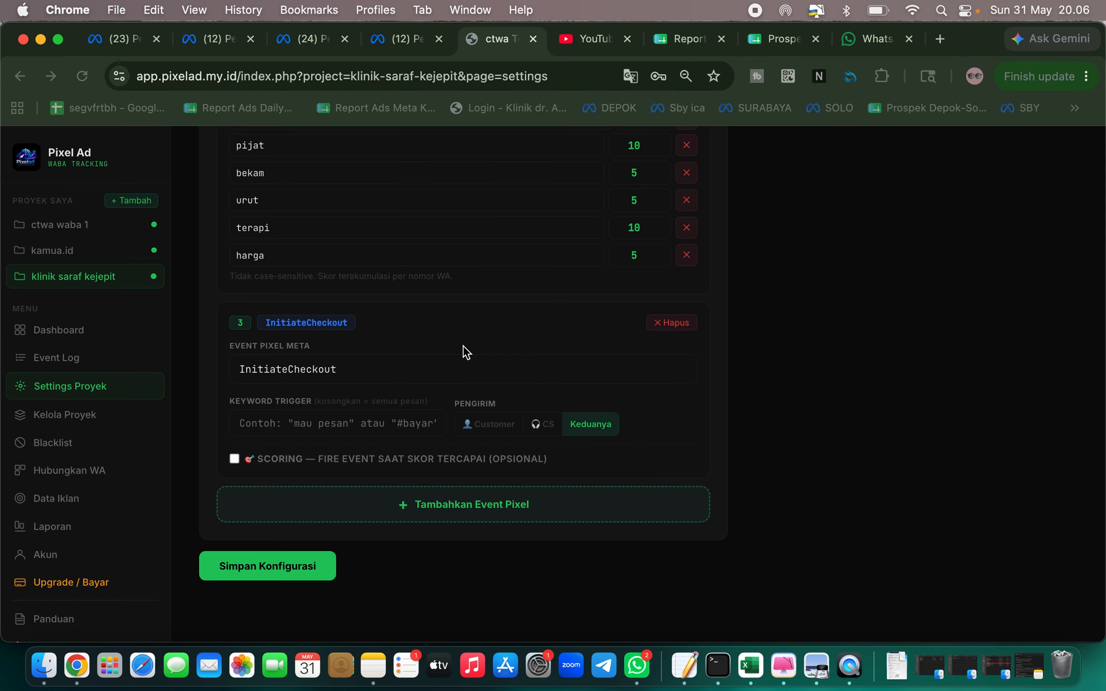
Back in Pixel Ad, set the InitiateCheckout event's keyword trigger to "sudah kami jadwalkan" and its sender to CS.
click(420, 427)
click(419, 429)
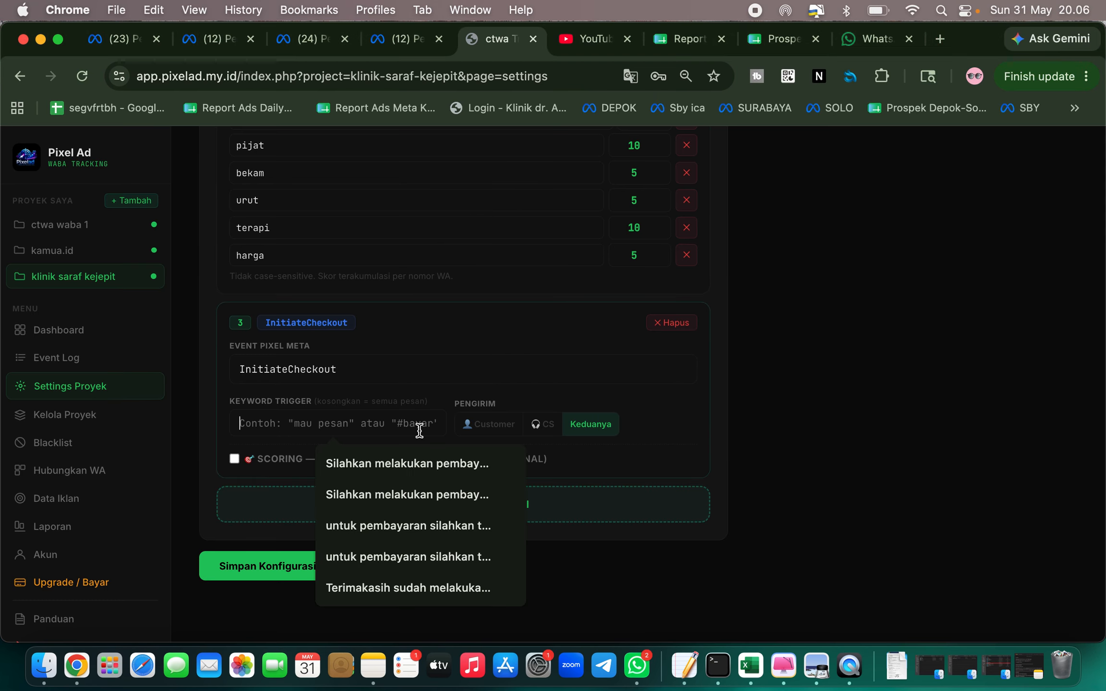
key(super+v)
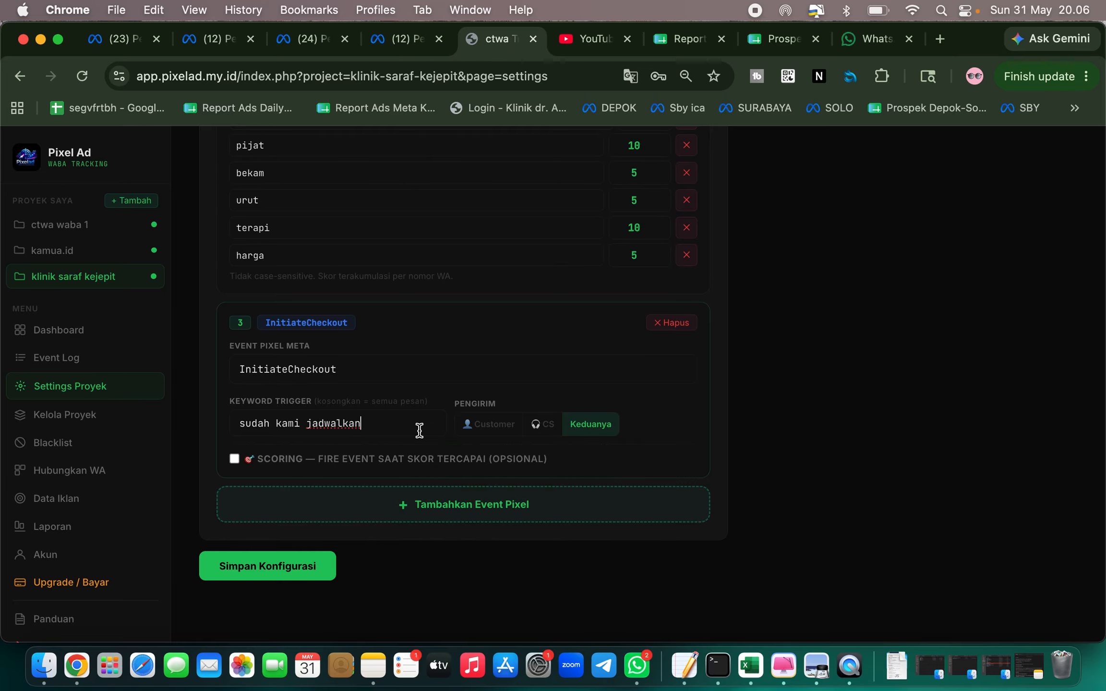
click(492, 428)
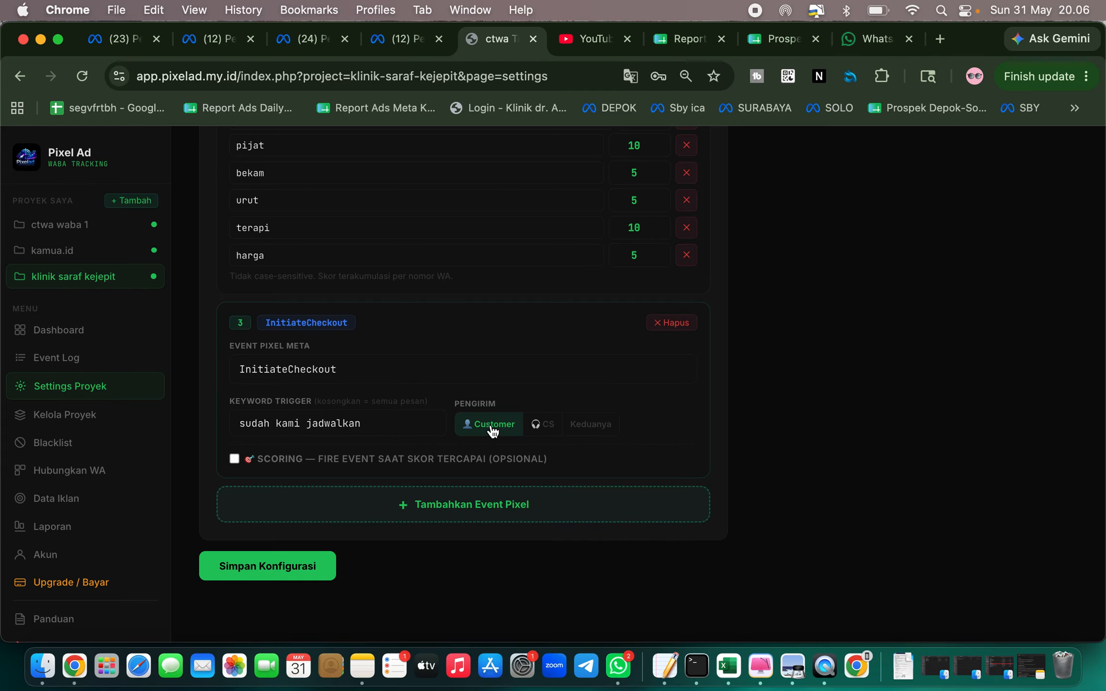
scroll(520, 388, up, 10)
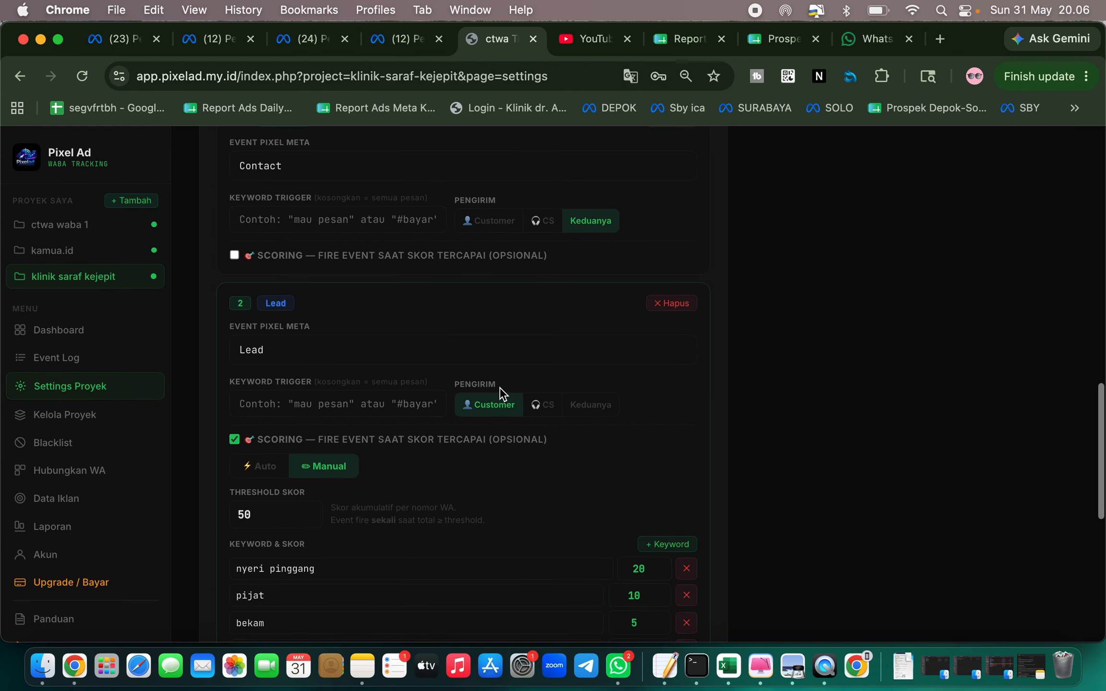
scroll(502, 394, down, 10)
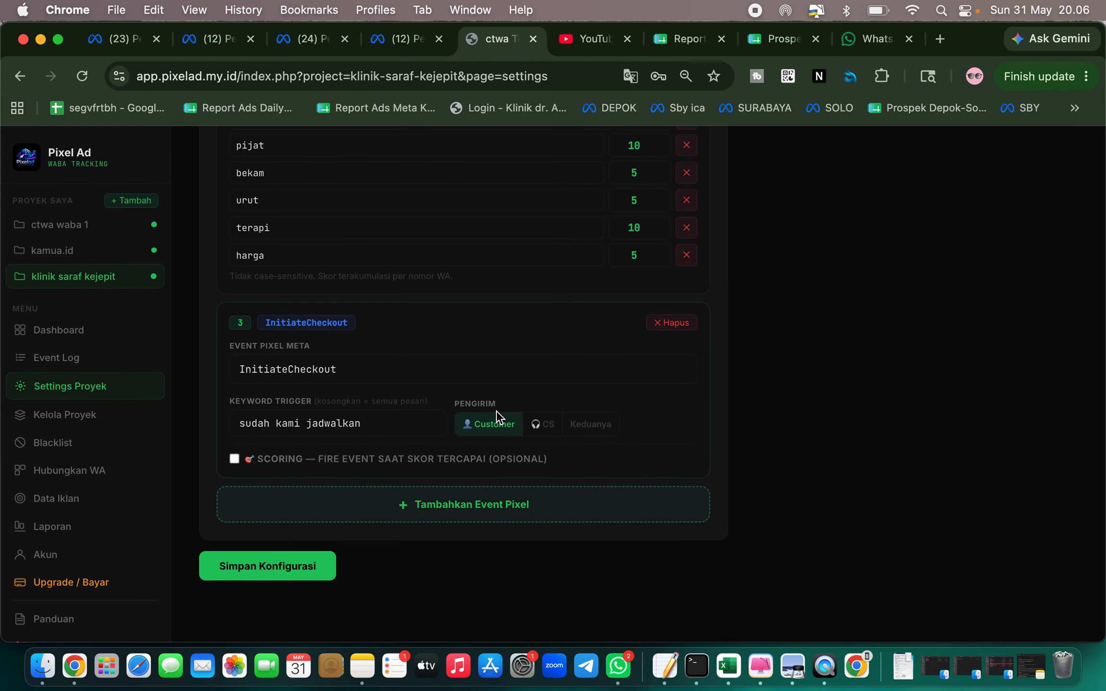
click(537, 428)
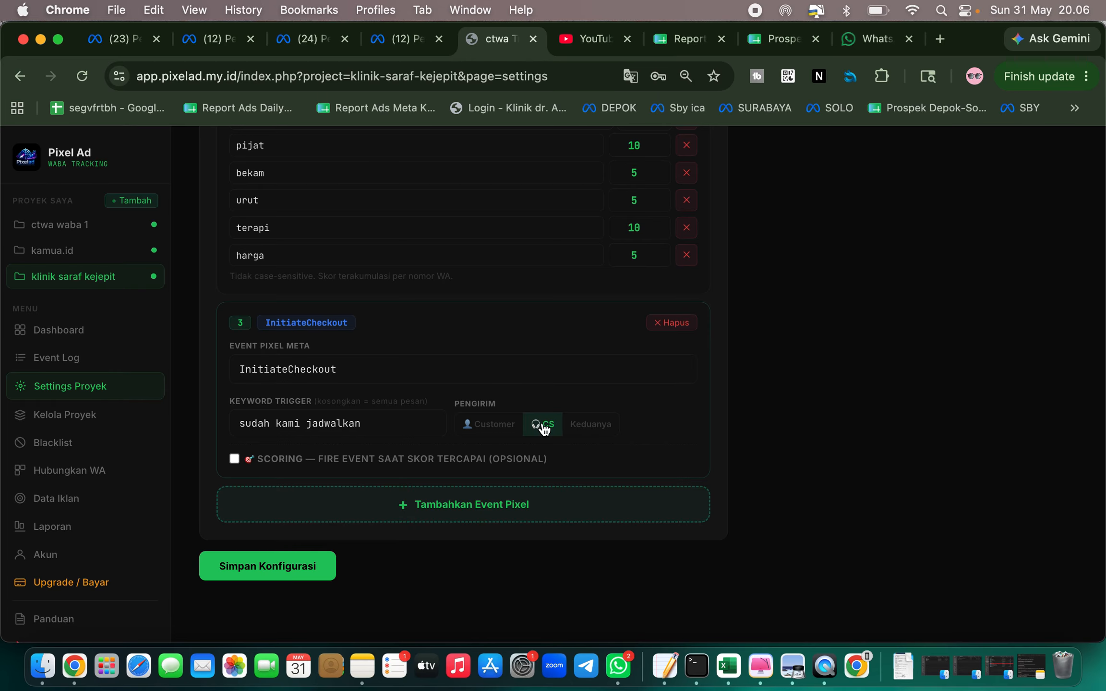
Review the appointment confirmation message in KirimChat, and check the Lead scoring keywords and InitiateCheckout settings in Pixel Ad.
key(ctrl+Left)
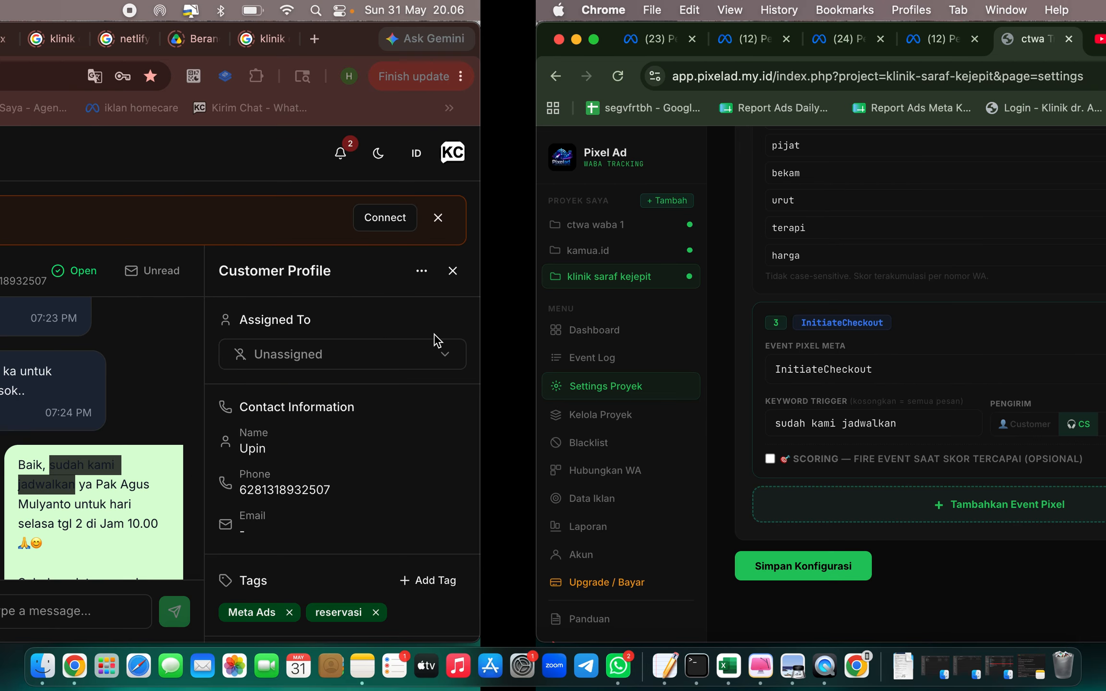
click(720, 504)
scroll(720, 503, down, 2)
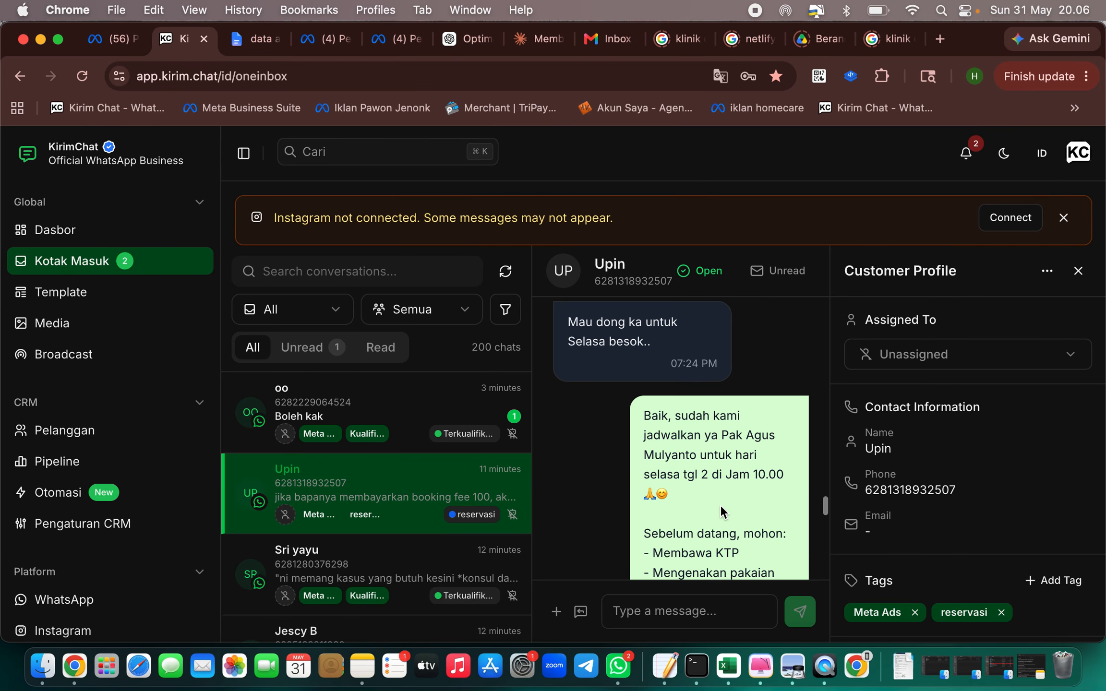
key(ctrl+Right)
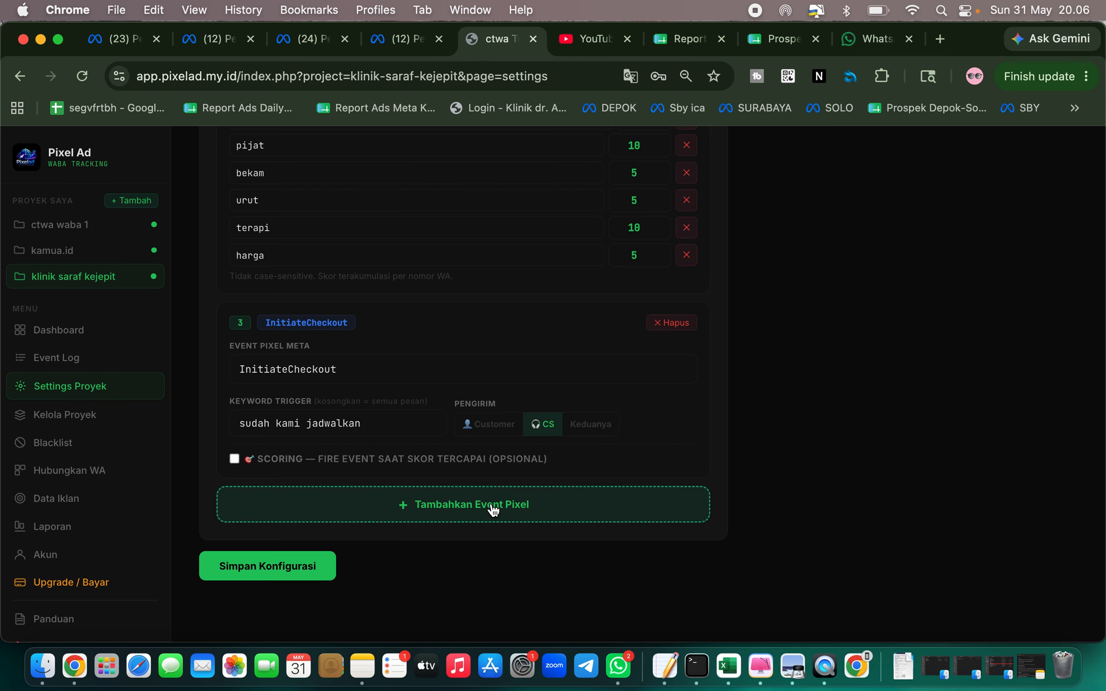
scroll(496, 365, up, 5)
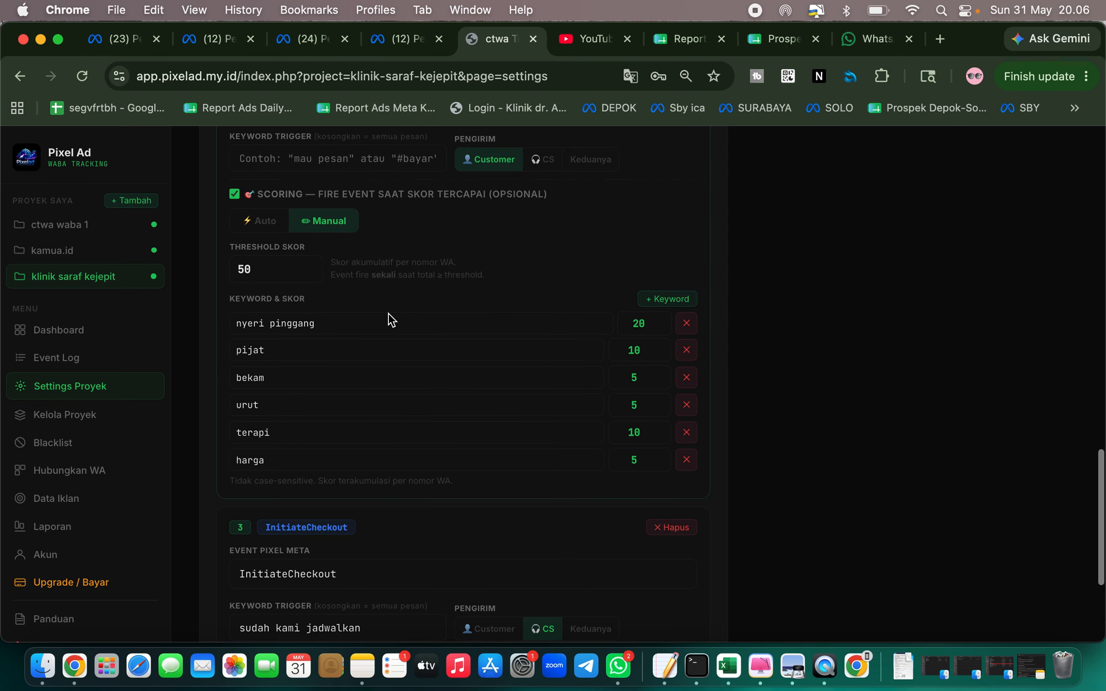
scroll(488, 344, down, 1)
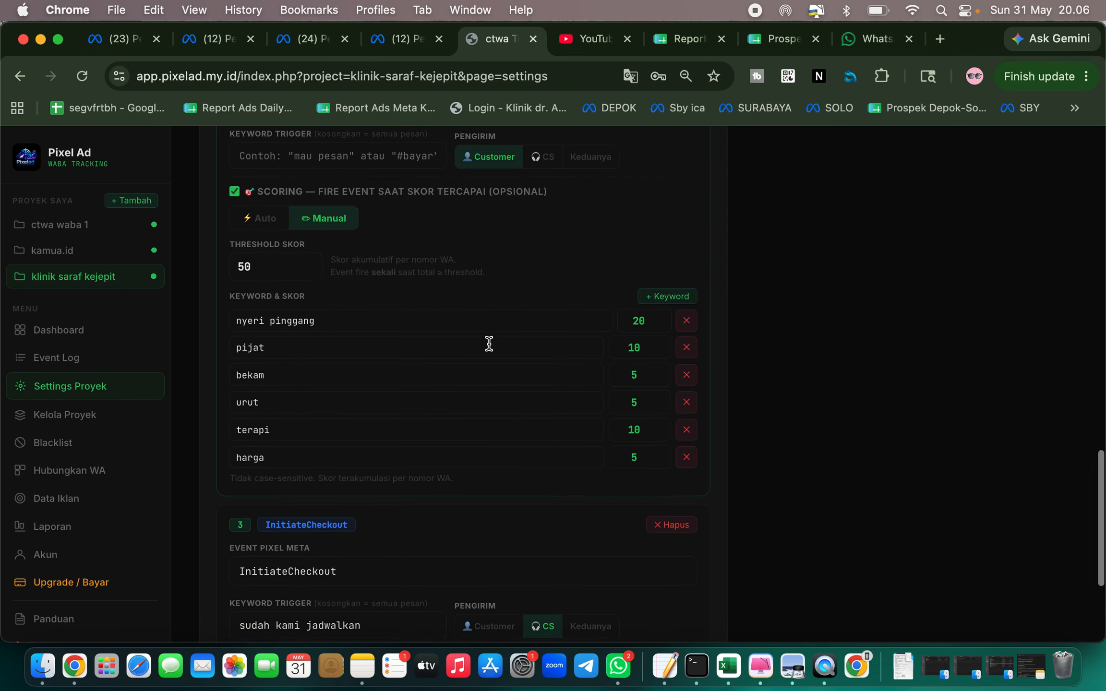
scroll(489, 343, down, 5)
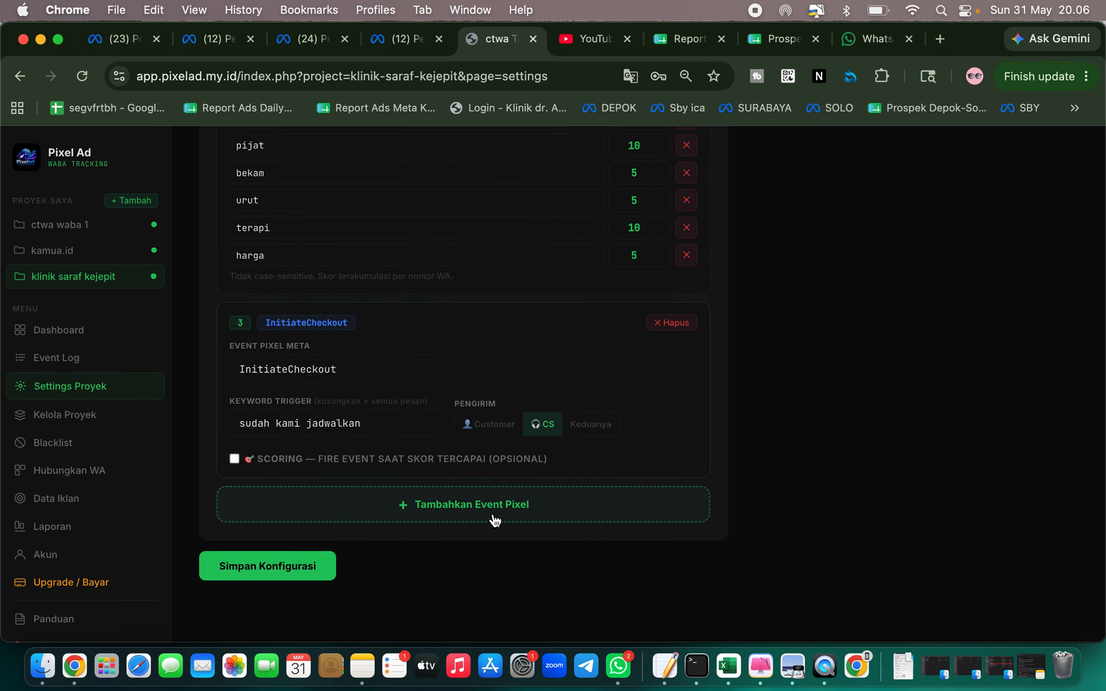
Add a fourth pixel event of type AddPaymentInfo with CS as its sender.
click(495, 522)
scroll(492, 520, down, 4)
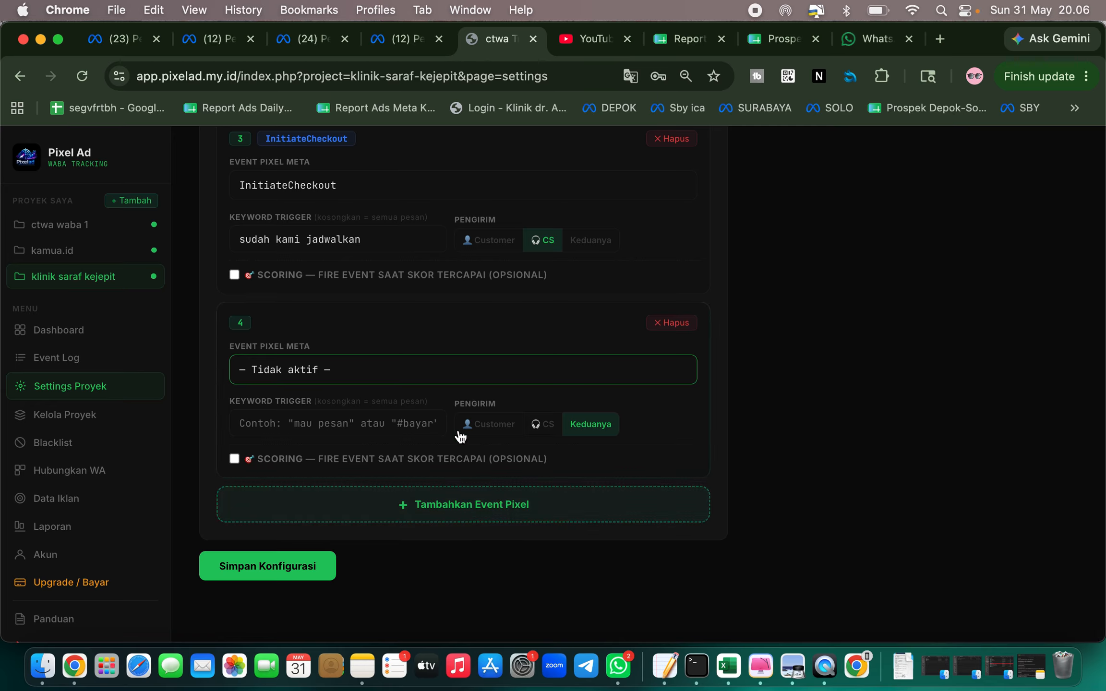
click(437, 380)
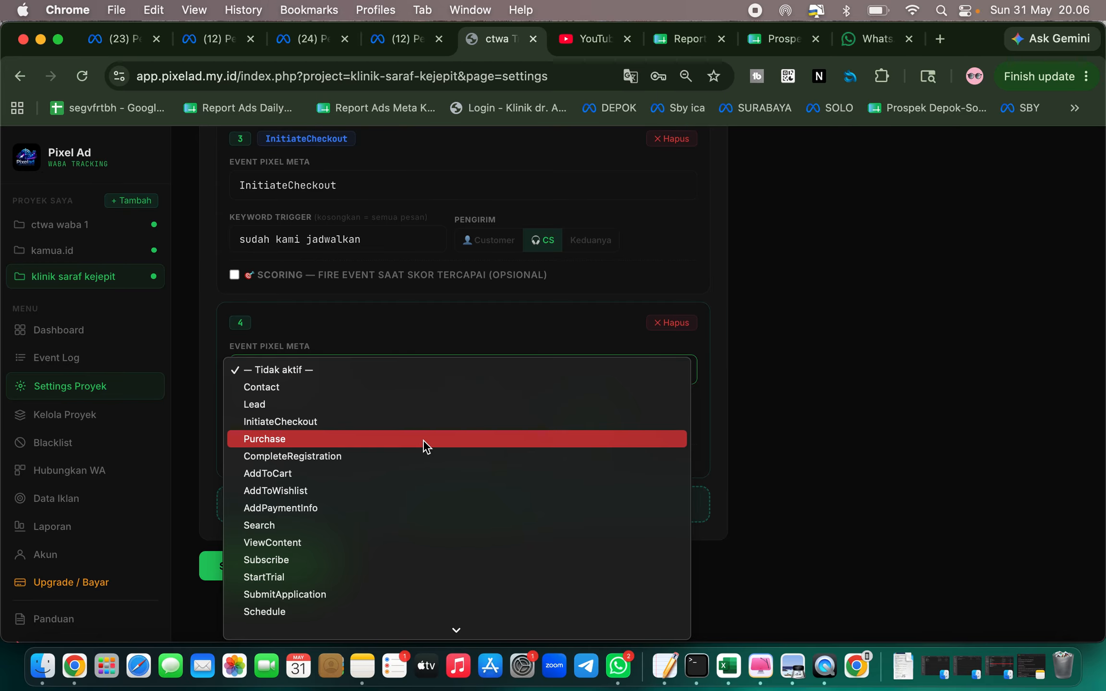
click(422, 438)
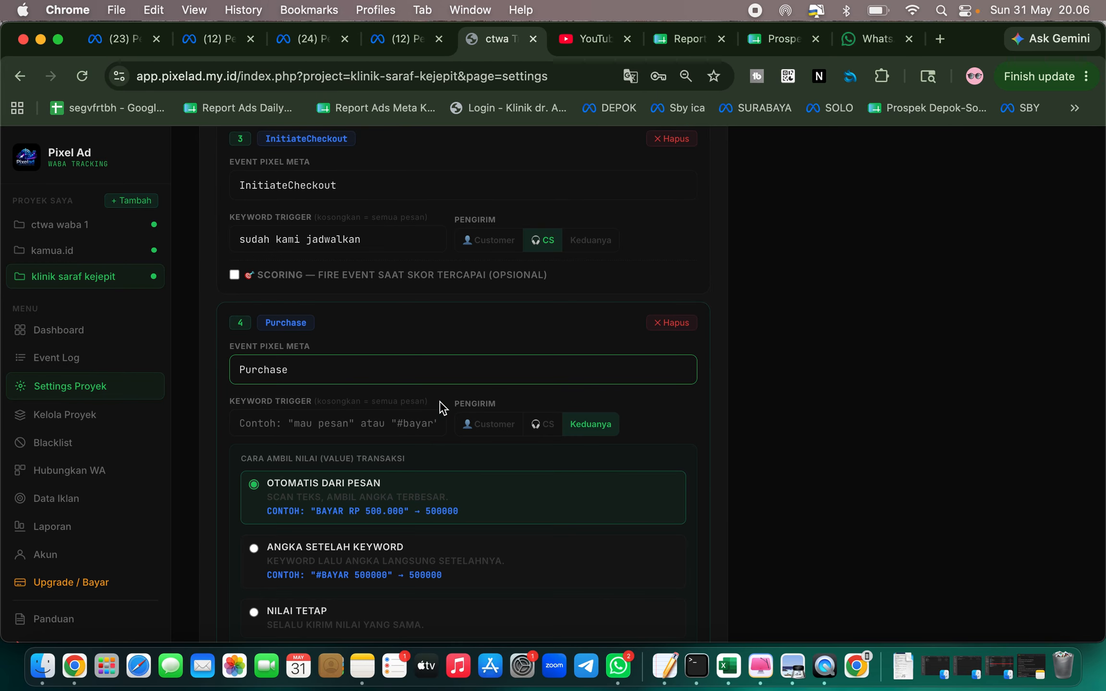
click(443, 382)
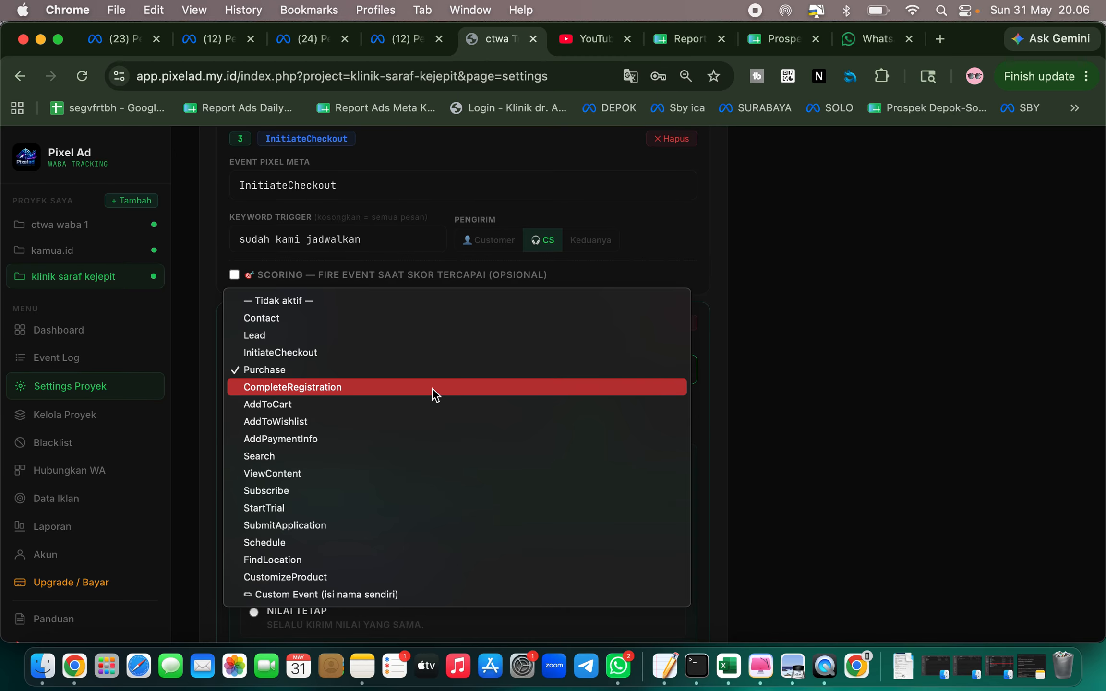
click(429, 439)
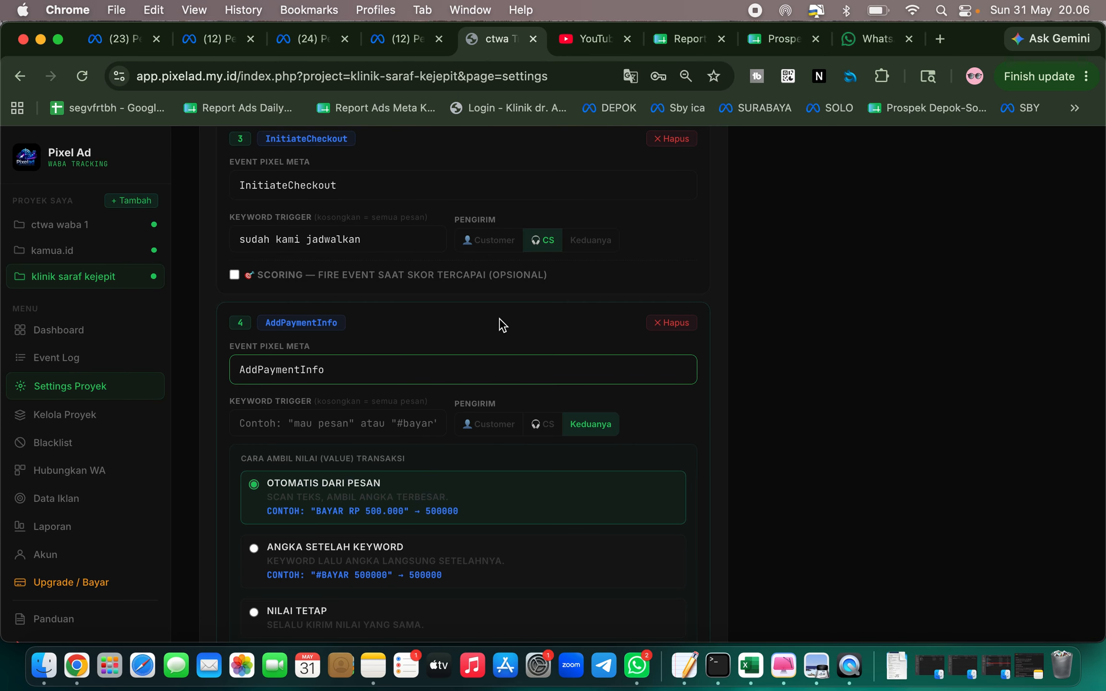
click(504, 431)
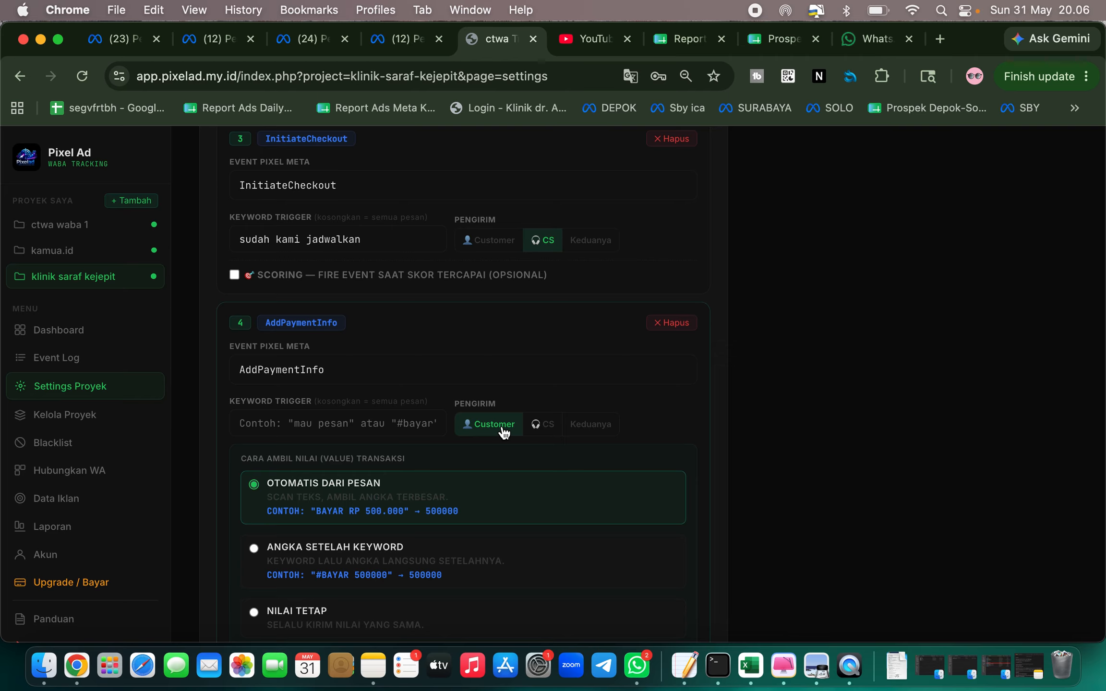
click(545, 424)
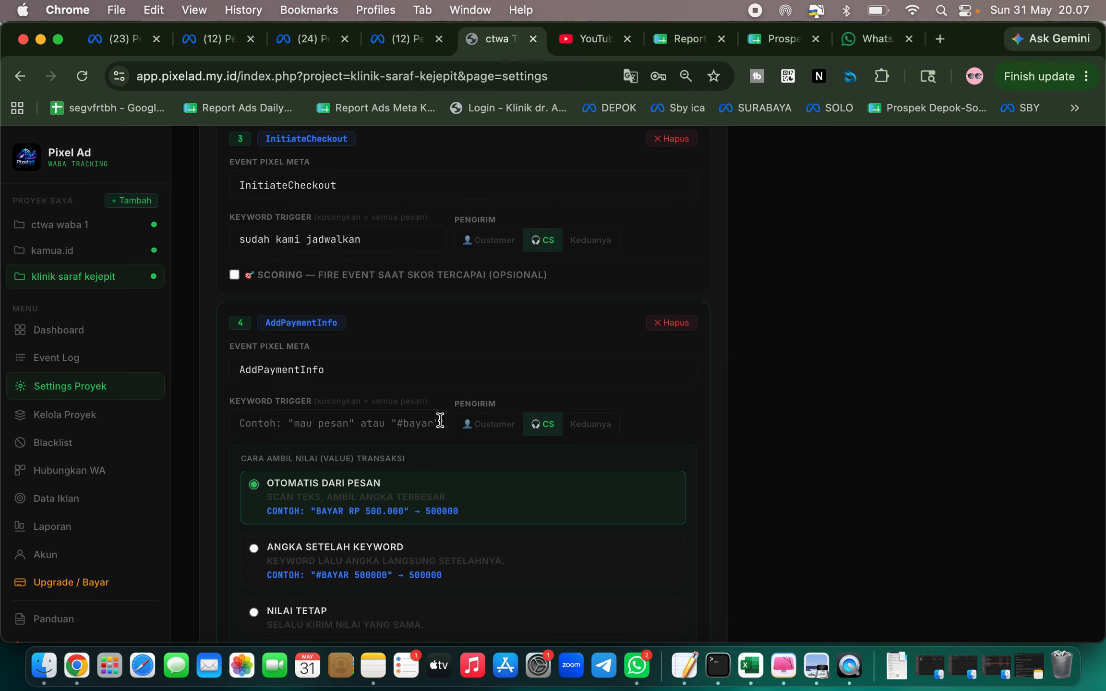
Switch to KirimChat for the AddPaymentInfo trigger wording, and send a Booking Fee quick reply in the open conversation.
click(391, 424)
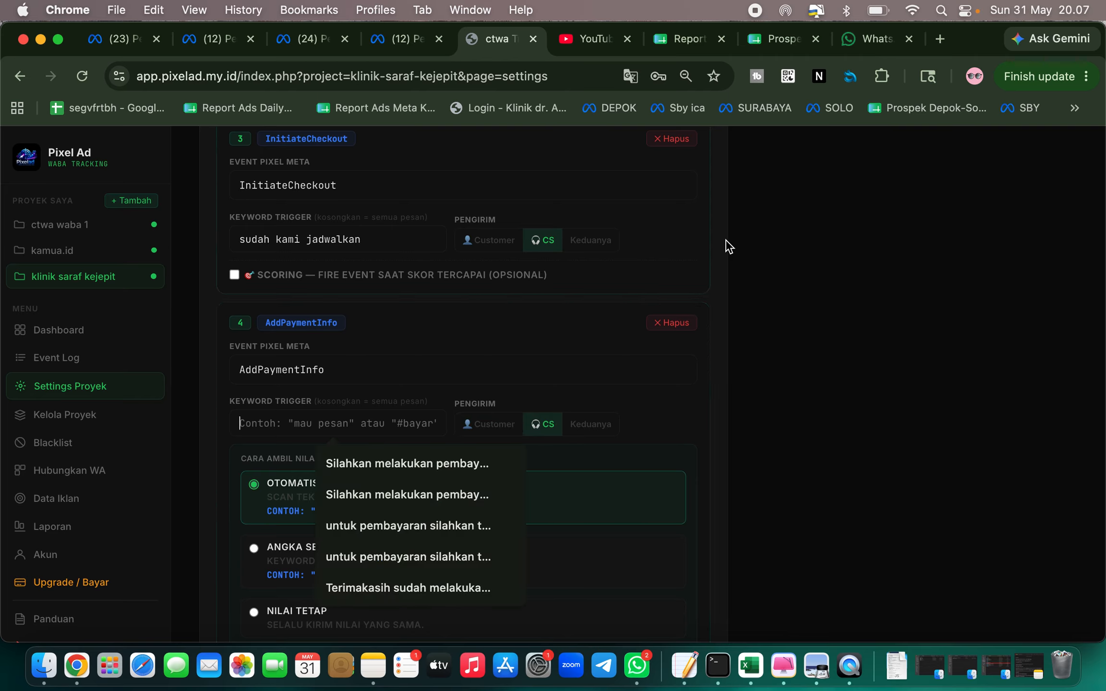
key(ctrl+Left)
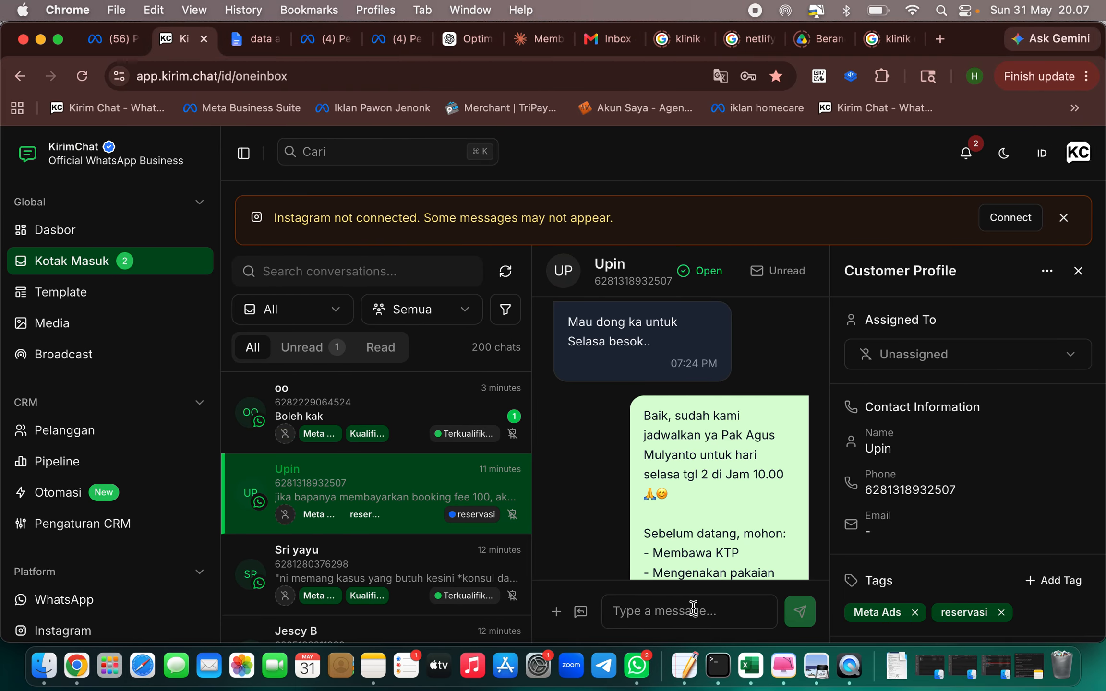
click(692, 607)
text(/)
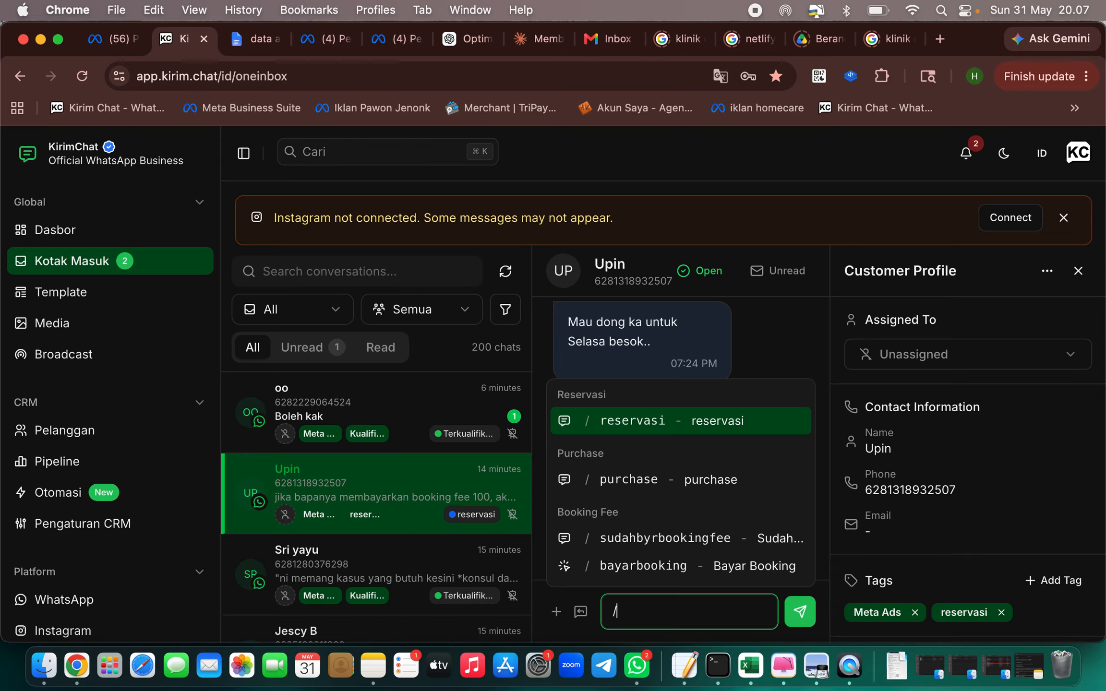
click(727, 536)
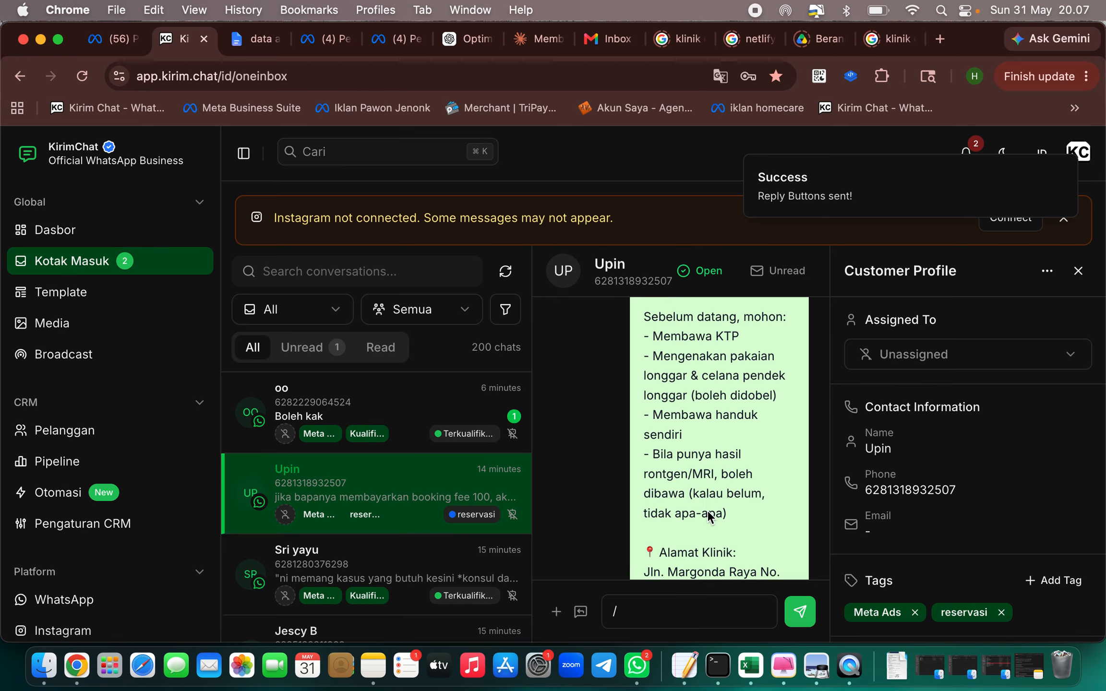